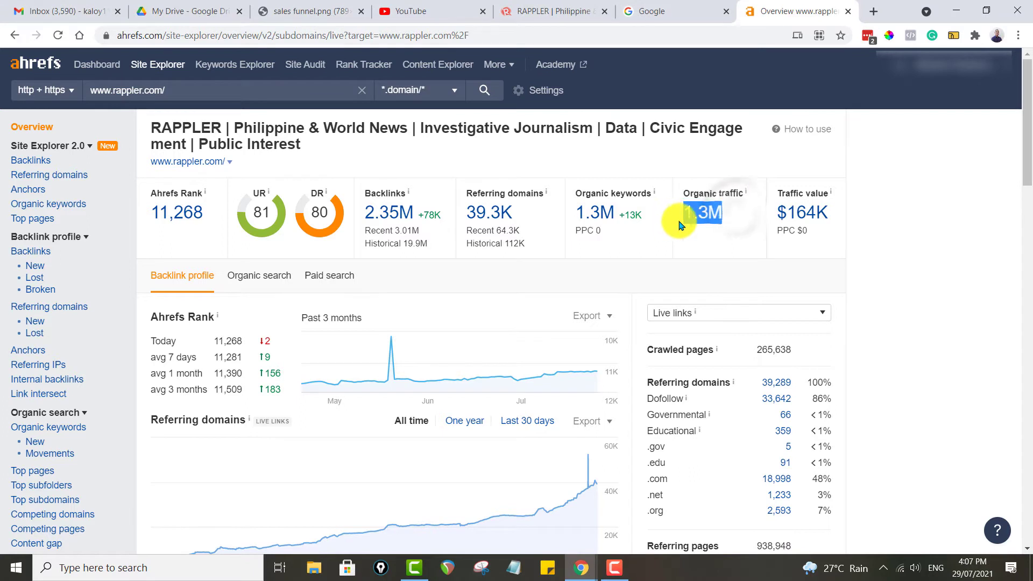
click(694, 221)
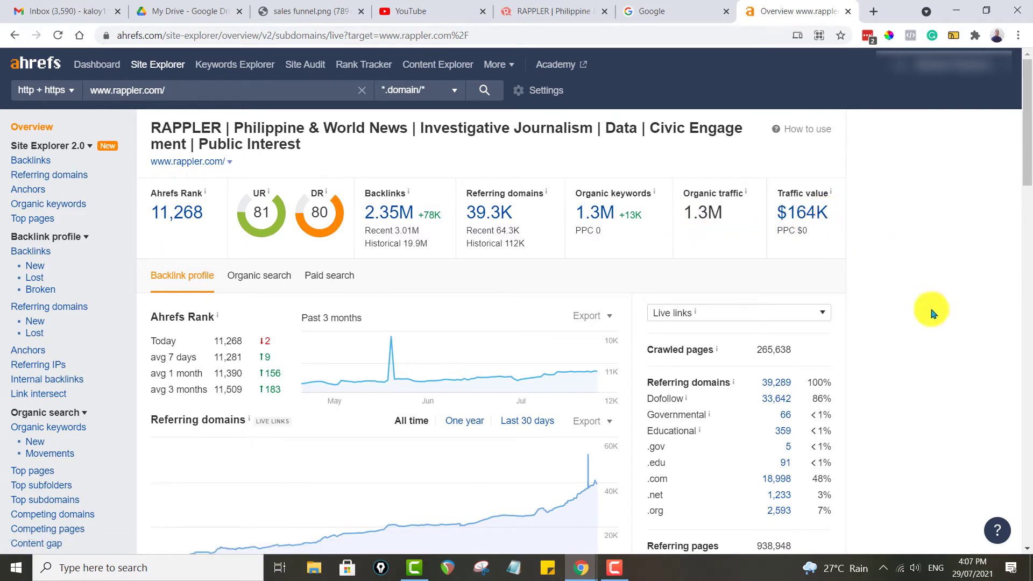
mouse_move(833, 197)
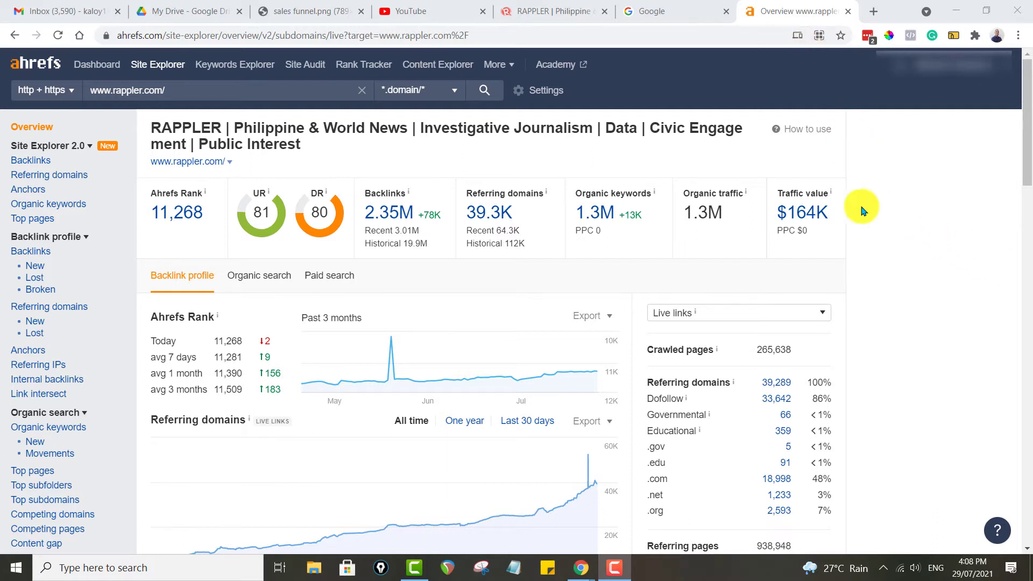
scroll(864, 298, down, 1)
scroll(929, 295, up, 1)
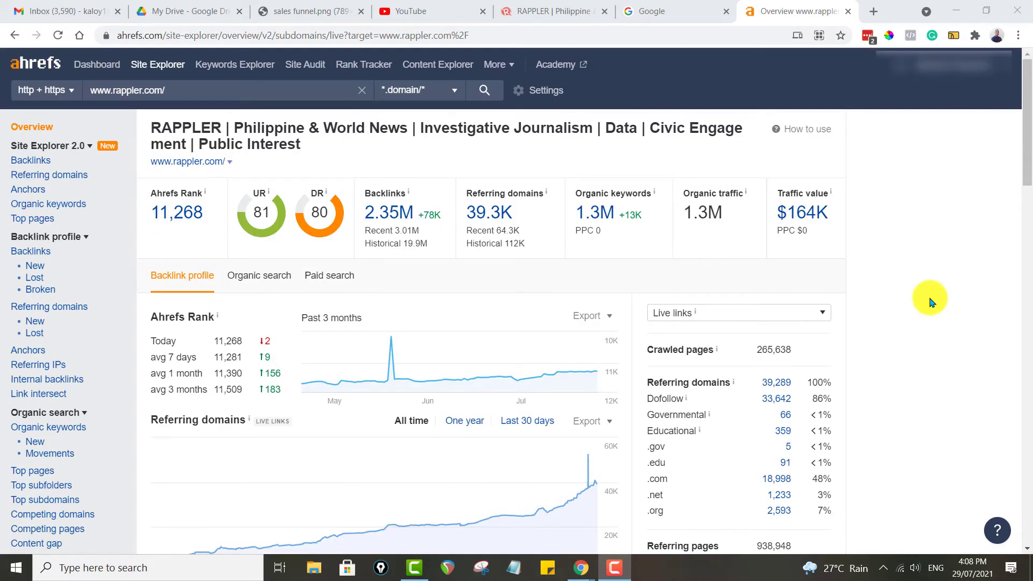
scroll(957, 316, down, 2)
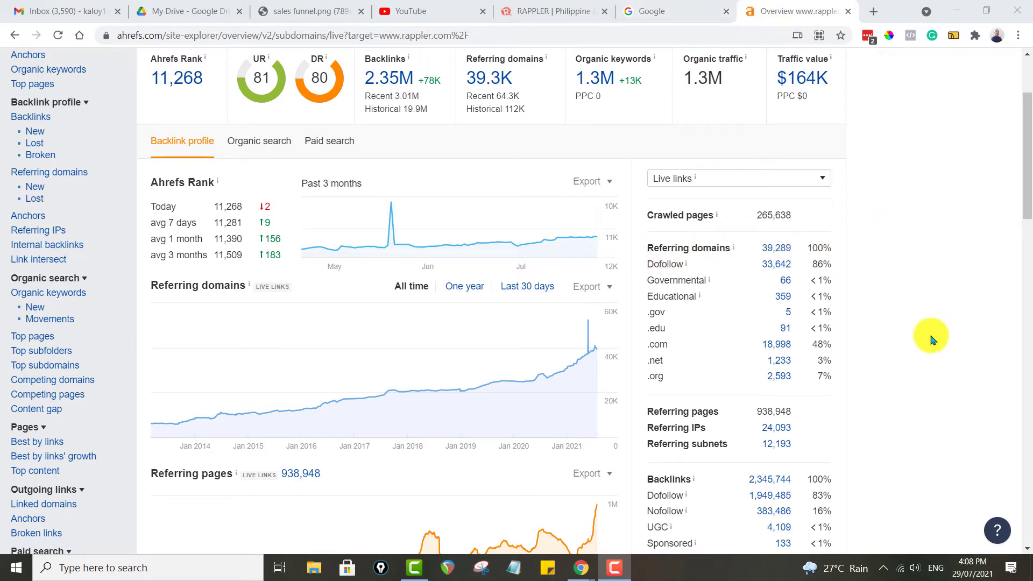
scroll(941, 334, down, 1)
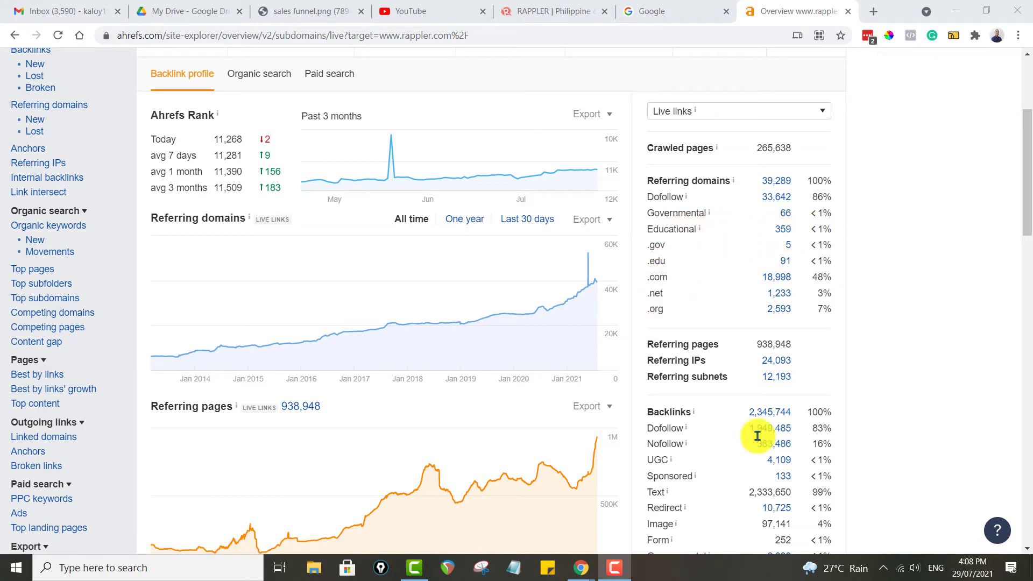
scroll(757, 436, down, 5)
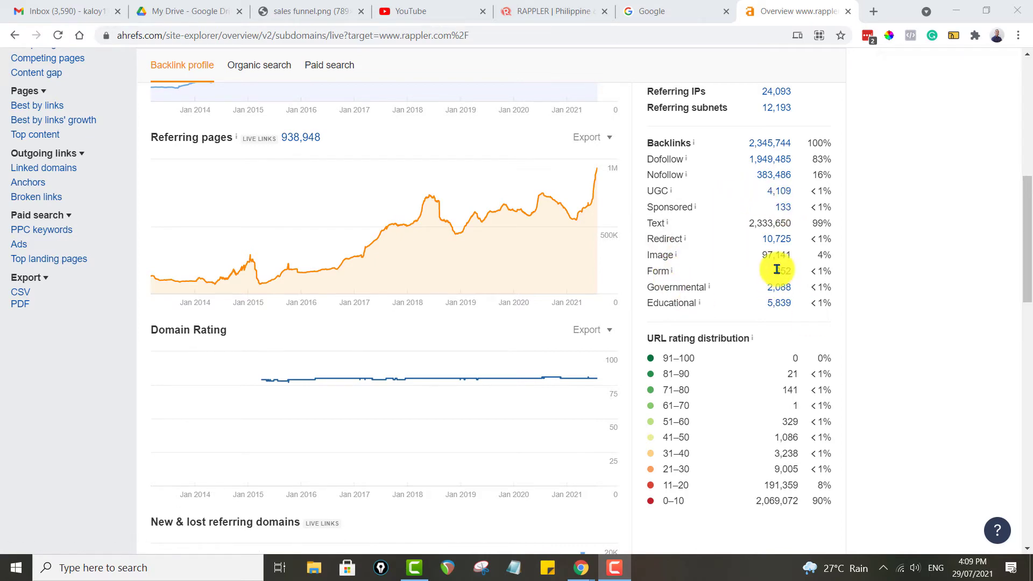
scroll(846, 300, down, 1)
scroll(847, 302, up, 10)
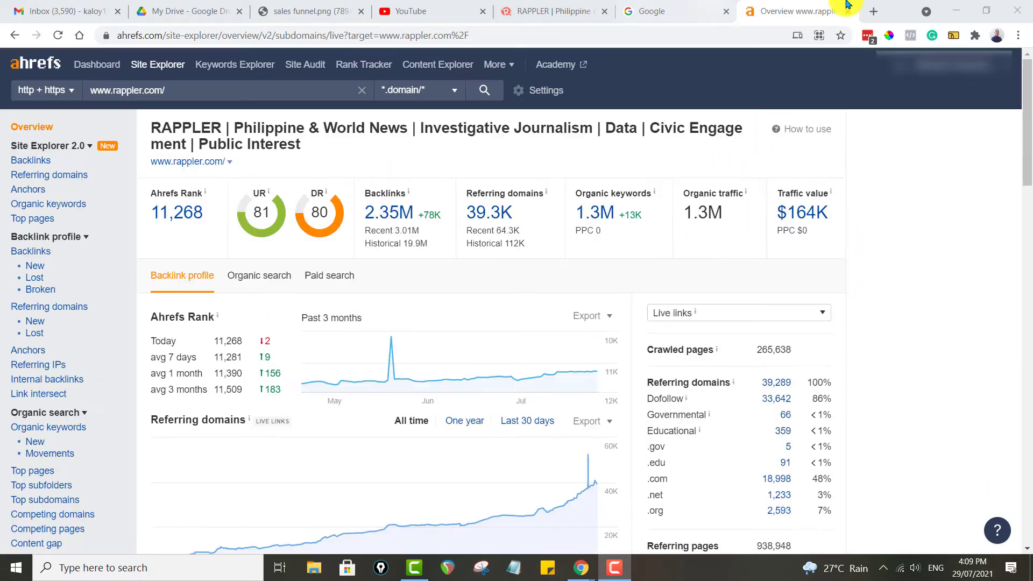
click(27, 161)
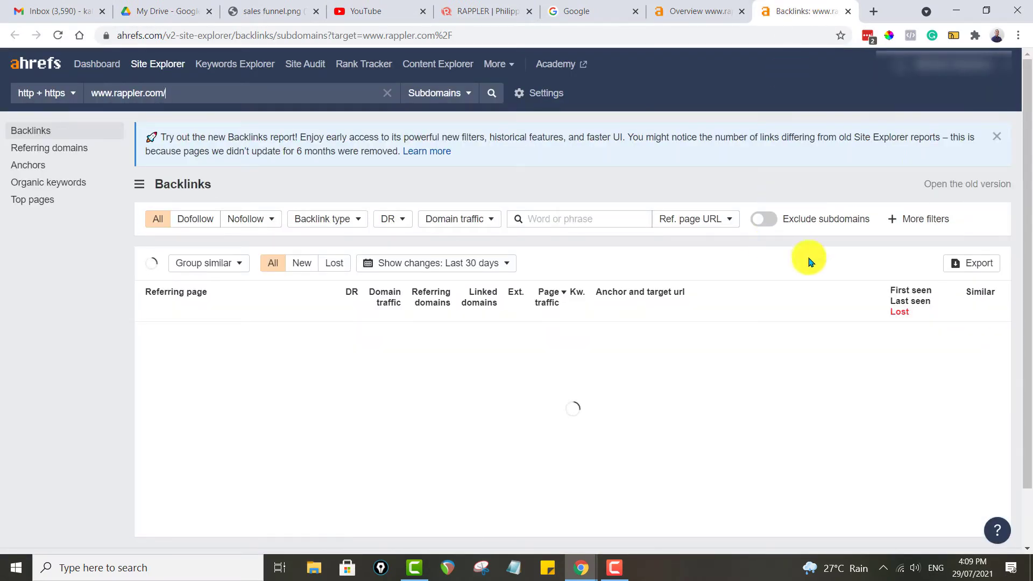
scroll(538, 344, down, 1)
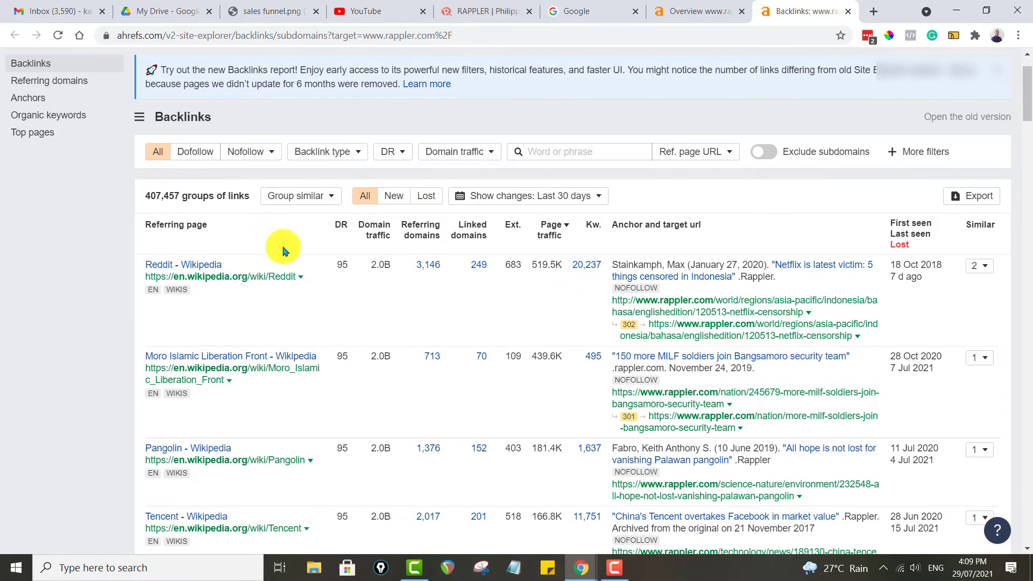
scroll(668, 288, up, 1)
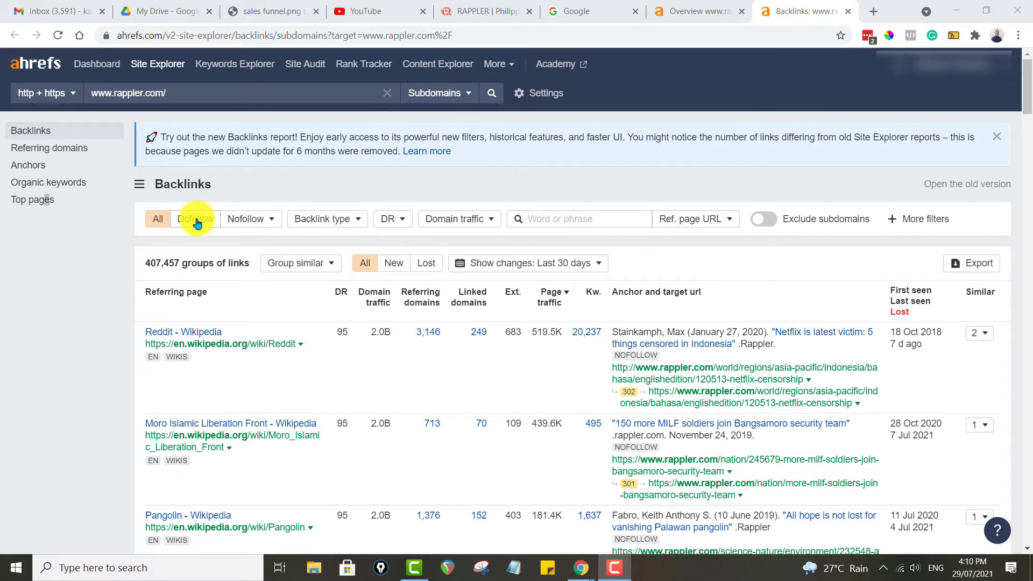
click(261, 220)
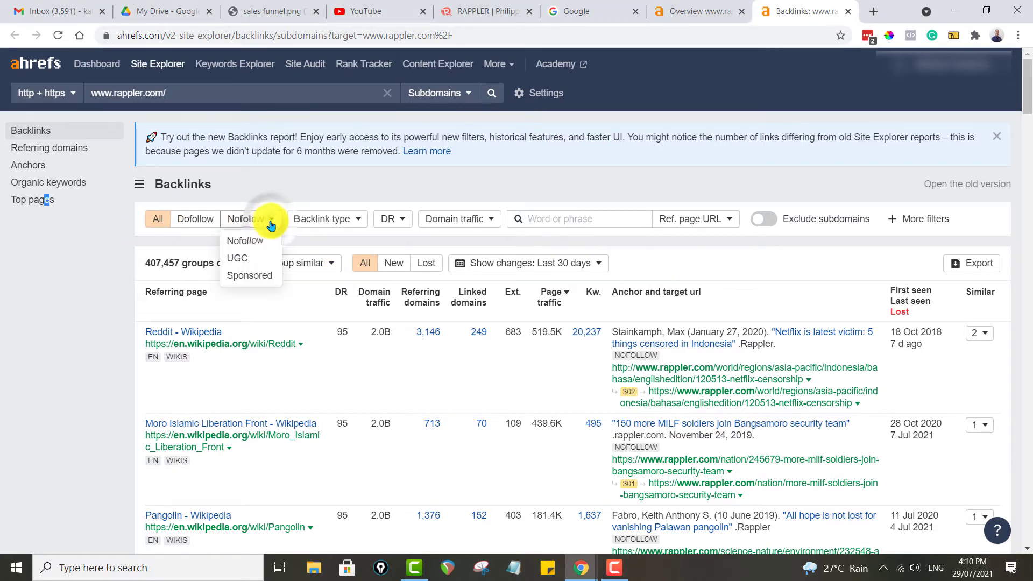
click(462, 178)
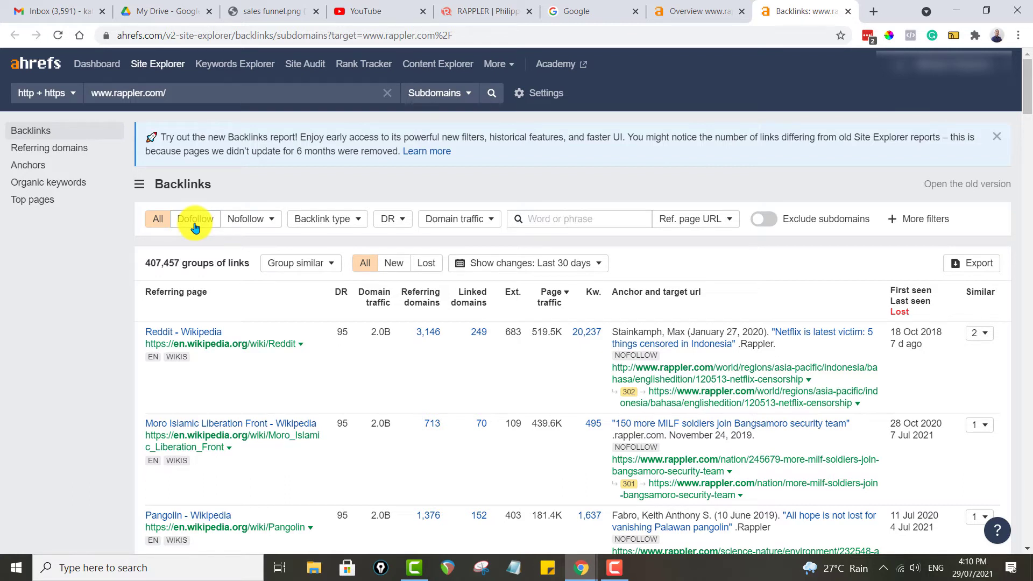
Open the Referring domains report and examine the linking domains with their status, DR and dofollow links
click(63, 147)
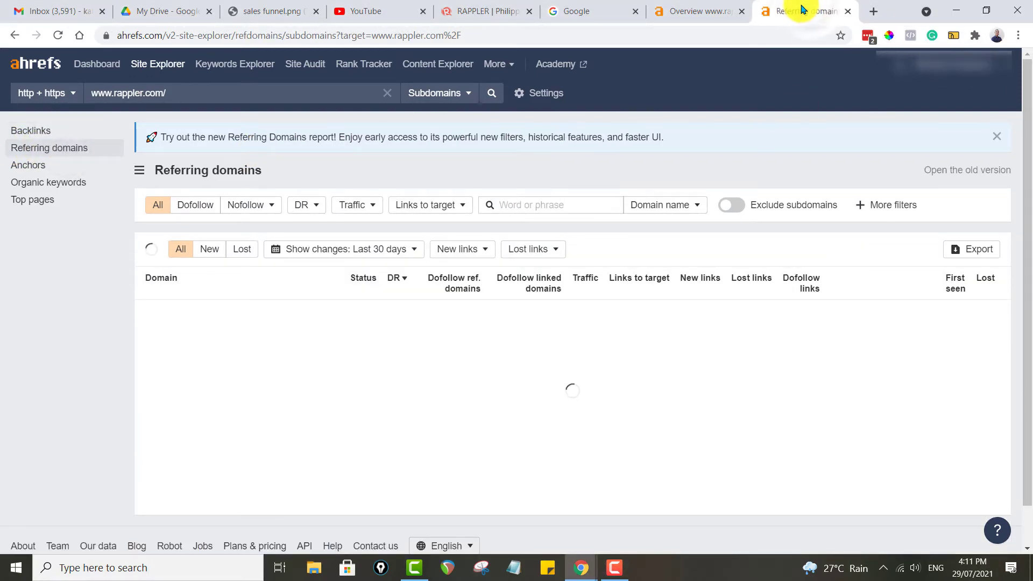
scroll(789, 337, down, 15)
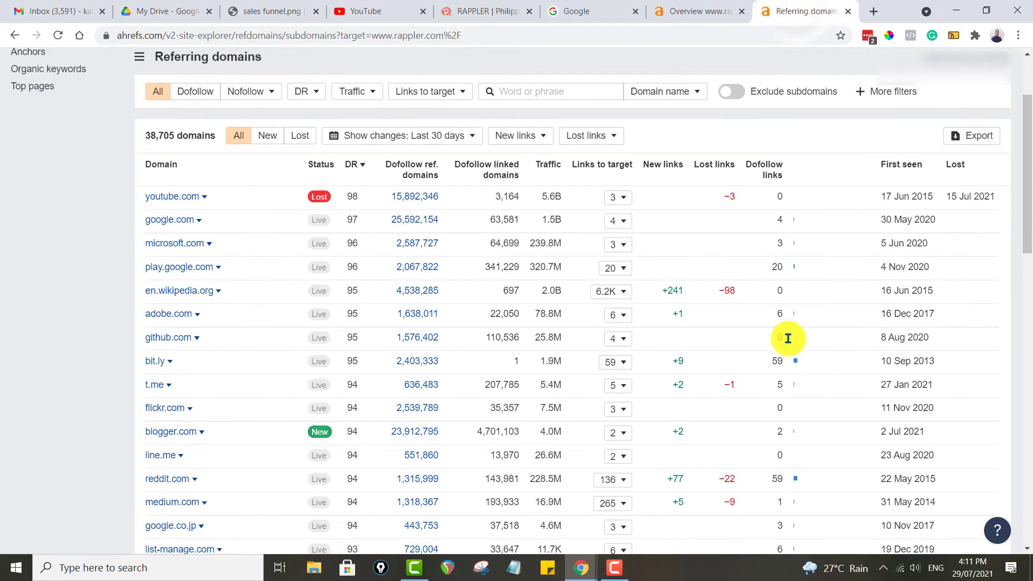
scroll(250, 308, down, 7)
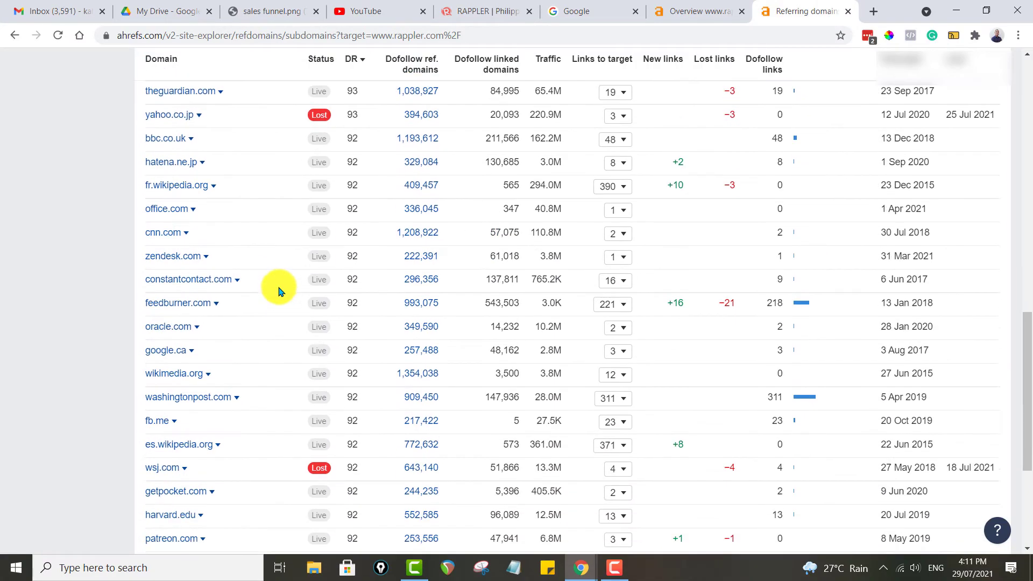
scroll(297, 311, up, 20)
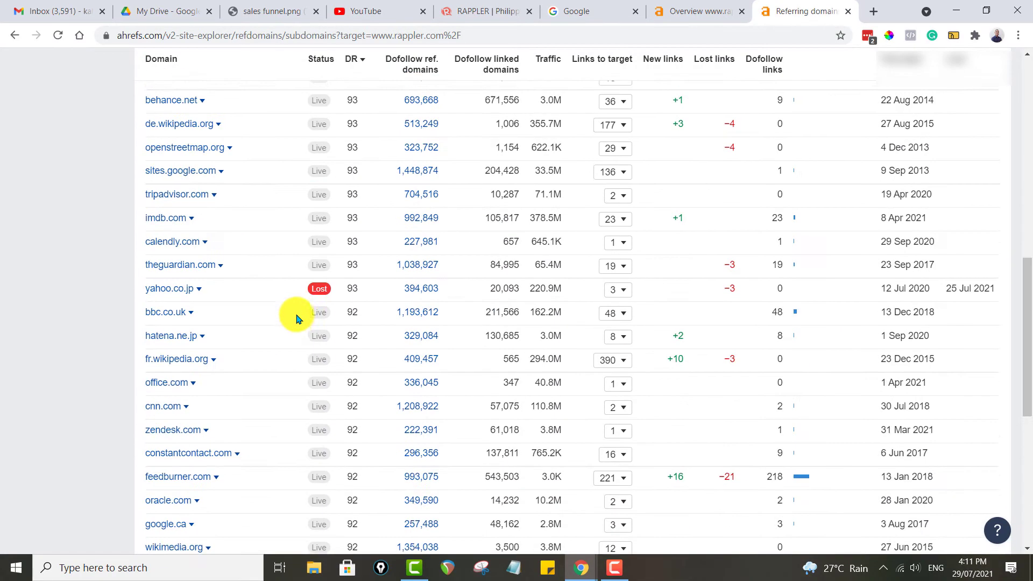
scroll(297, 322, down, 3)
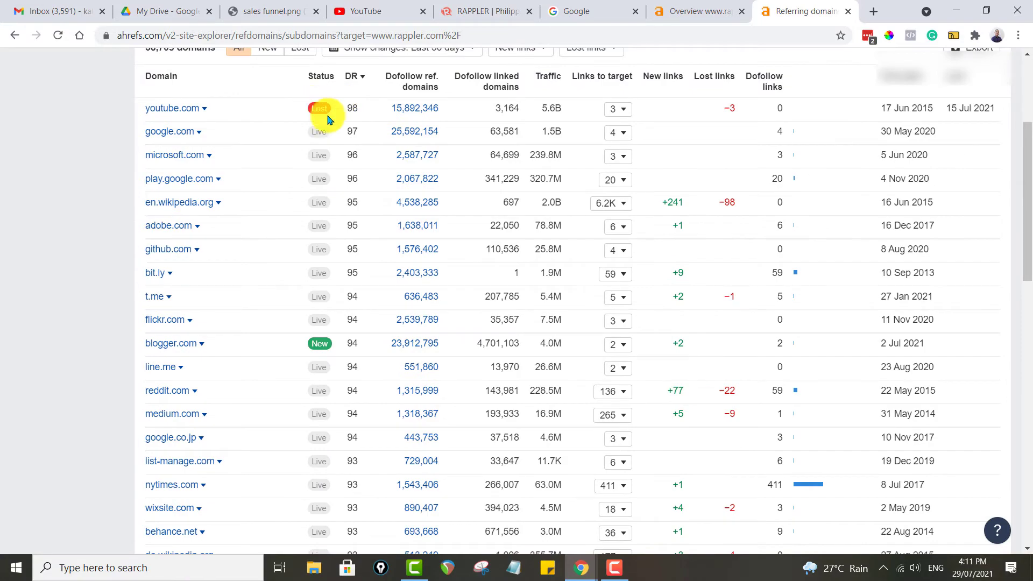
scroll(350, 328, down, 8)
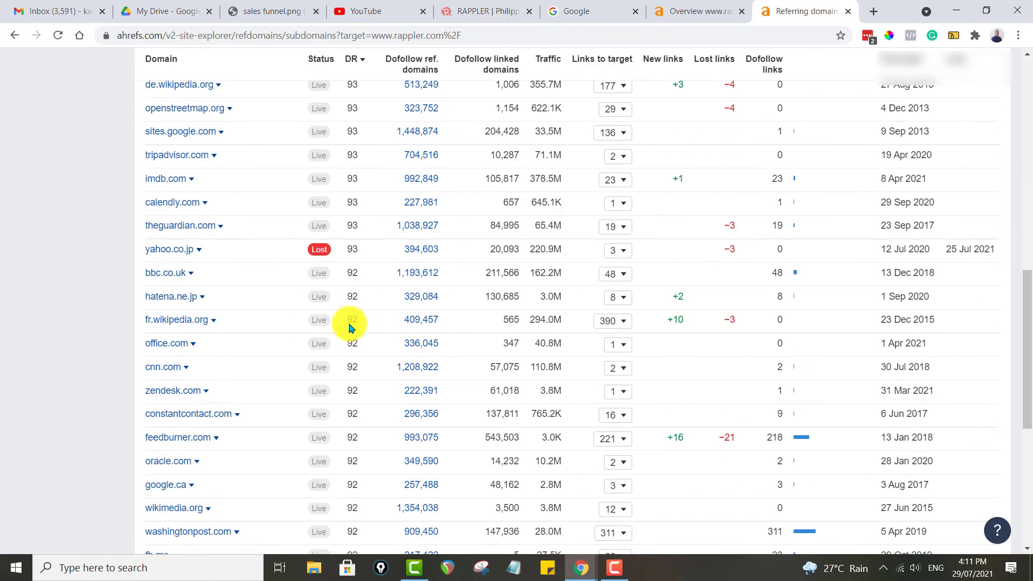
scroll(334, 357, down, 3)
scroll(318, 281, up, 10)
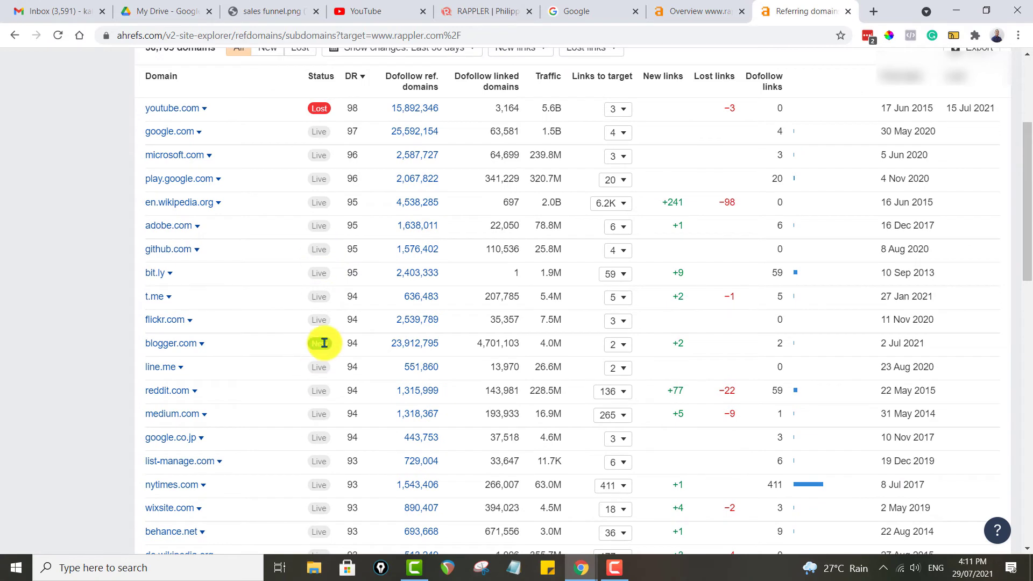
scroll(324, 343, up, 4)
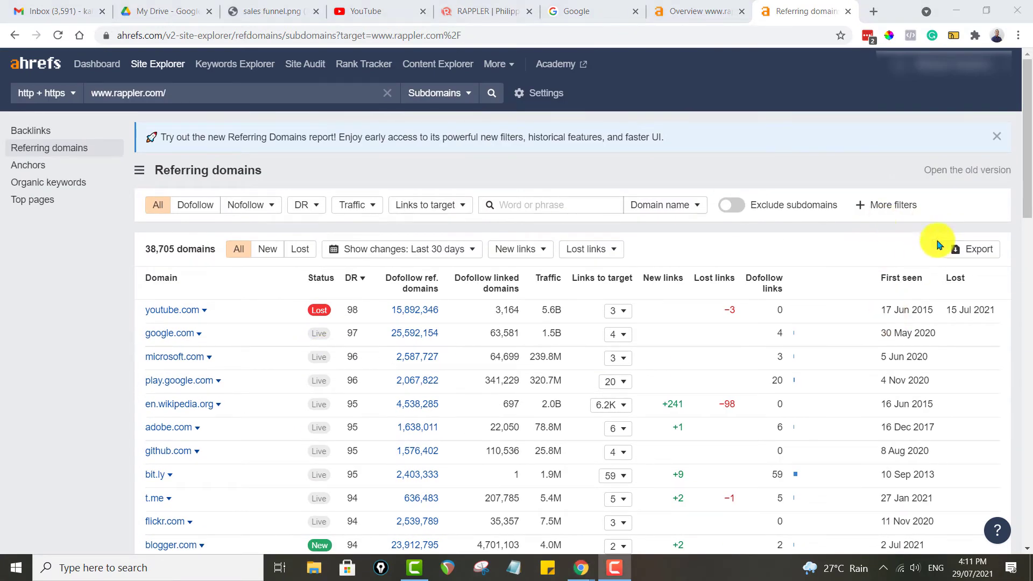
Revisit the site's overview report and return to the referring domains list
click(975, 255)
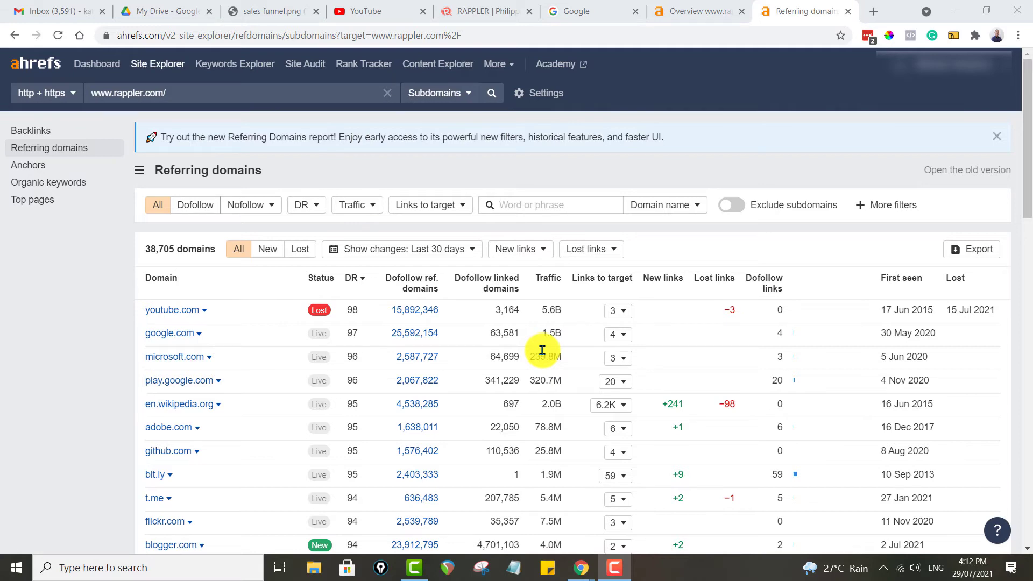
click(716, 10)
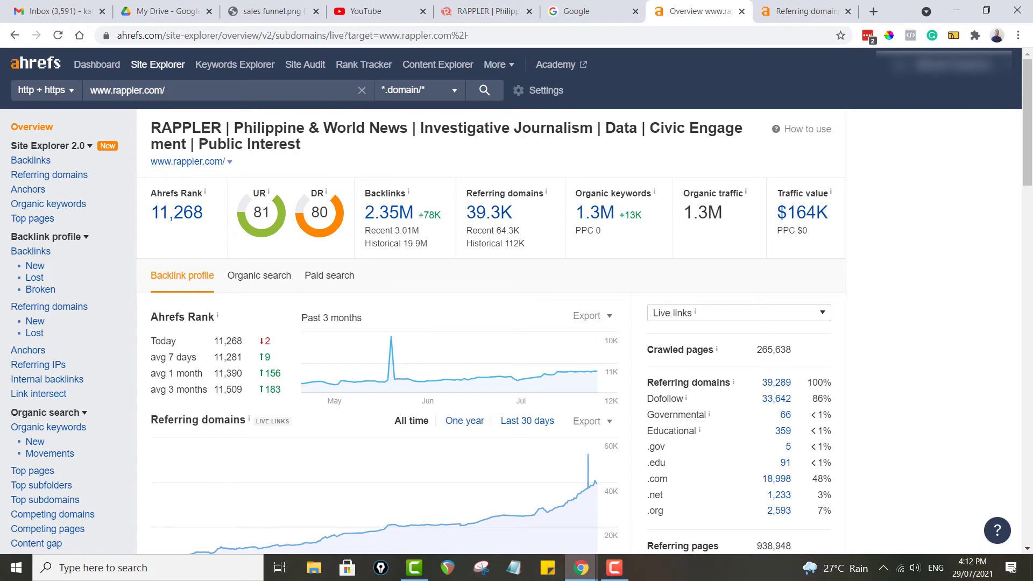
click(802, 11)
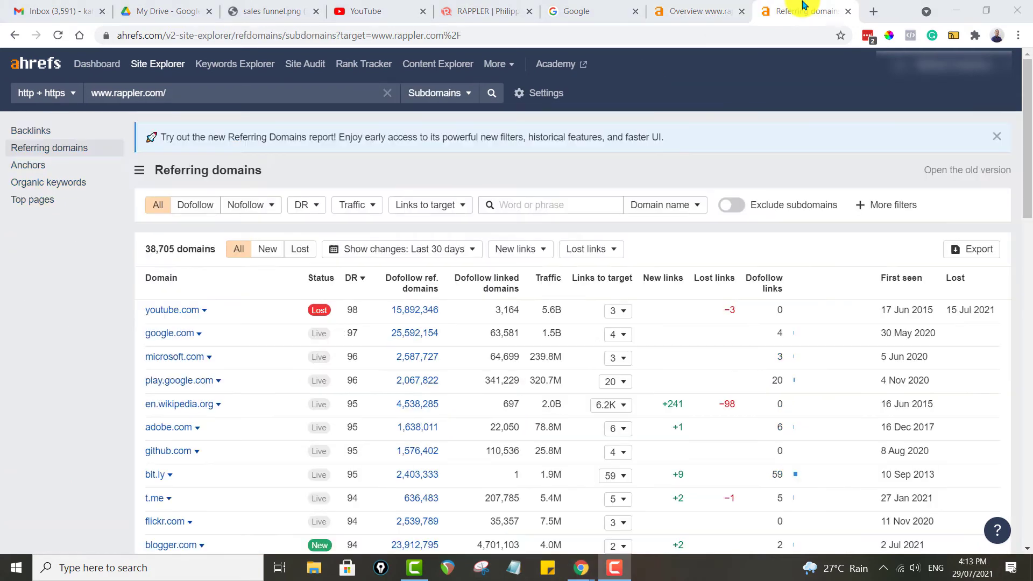
click(24, 165)
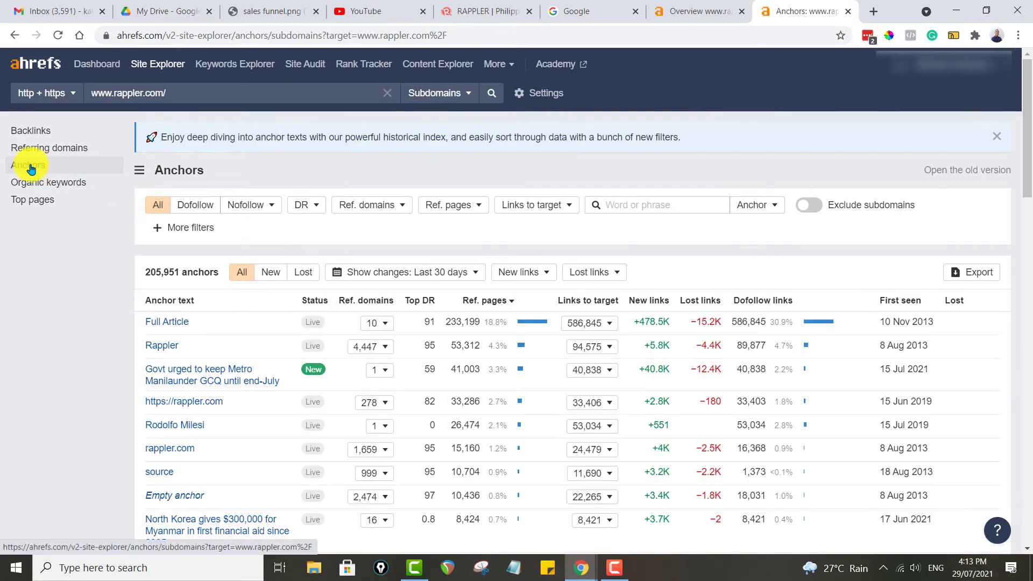
scroll(207, 365, down, 5)
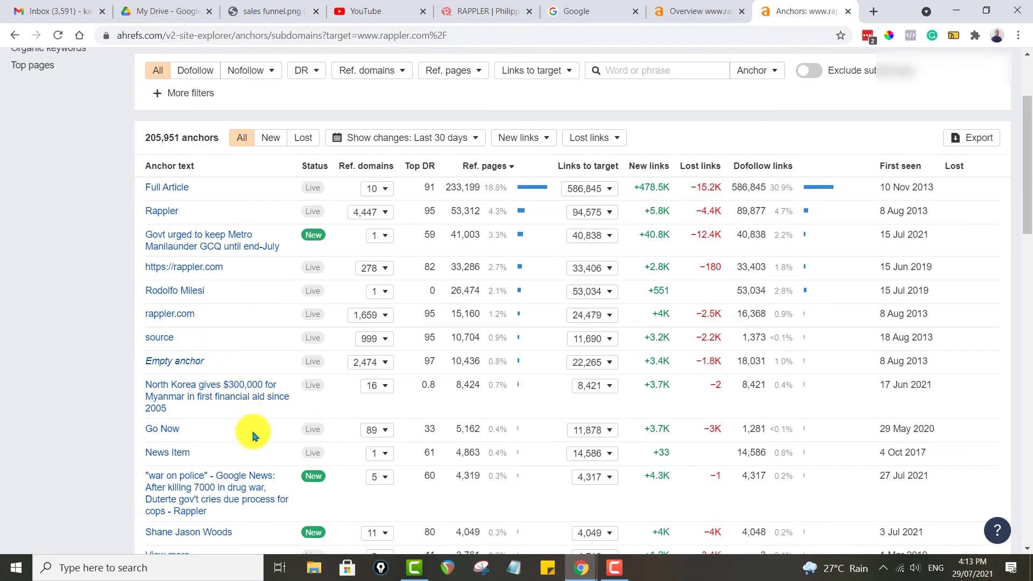
scroll(243, 458, up, 4)
scroll(242, 461, down, 10)
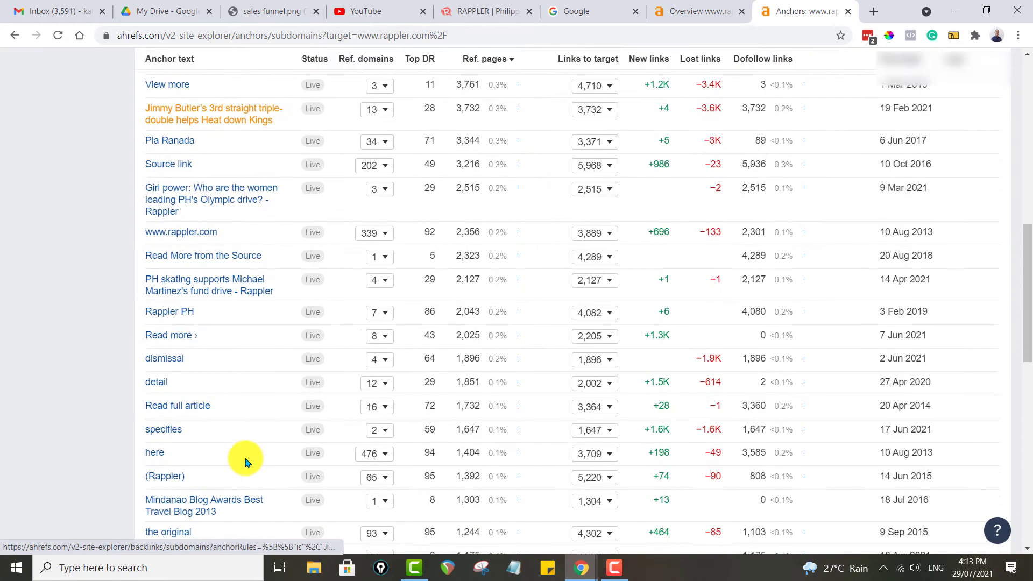
scroll(242, 461, up, 8)
scroll(243, 461, up, 4)
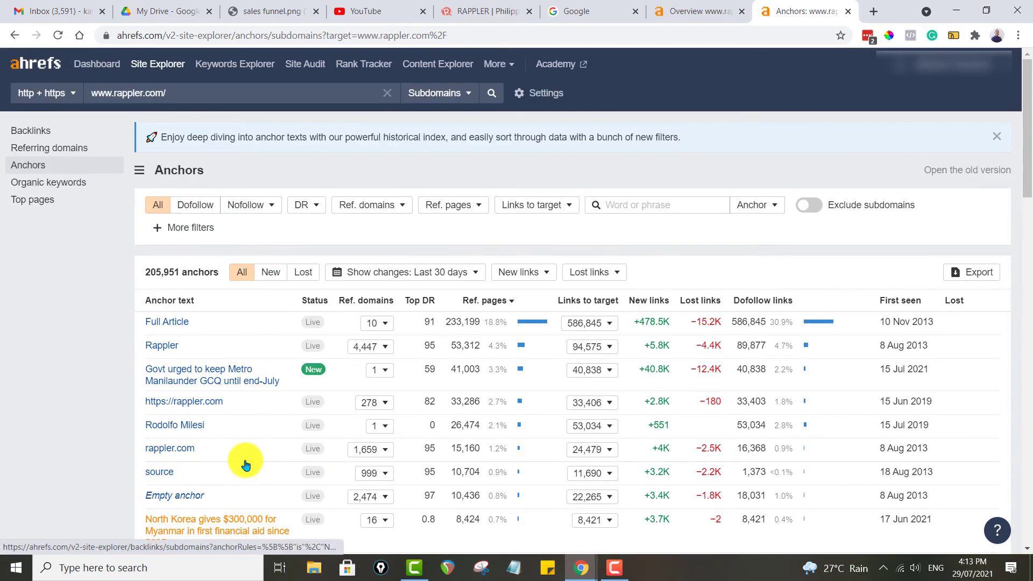
Open the Organic keywords report and examine each keyword's volume, KD, CPC, traffic, position and ranking URL
click(51, 183)
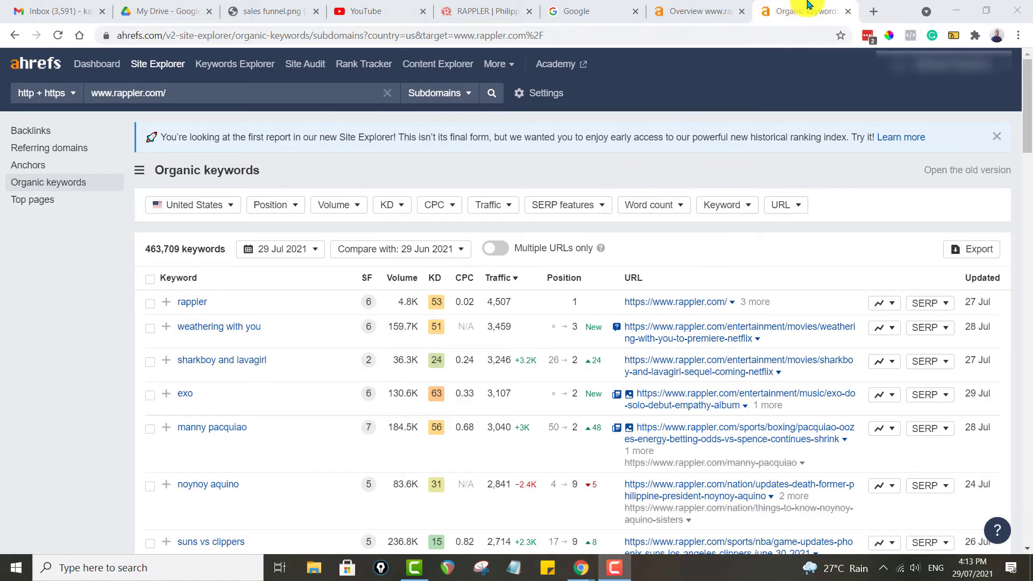
scroll(299, 341, down, 5)
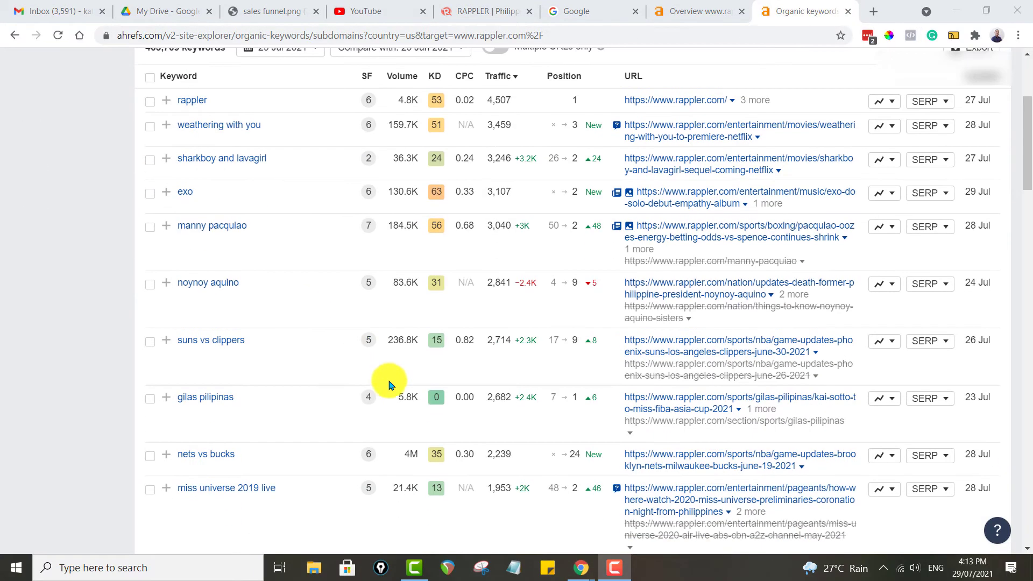
scroll(366, 345, up, 5)
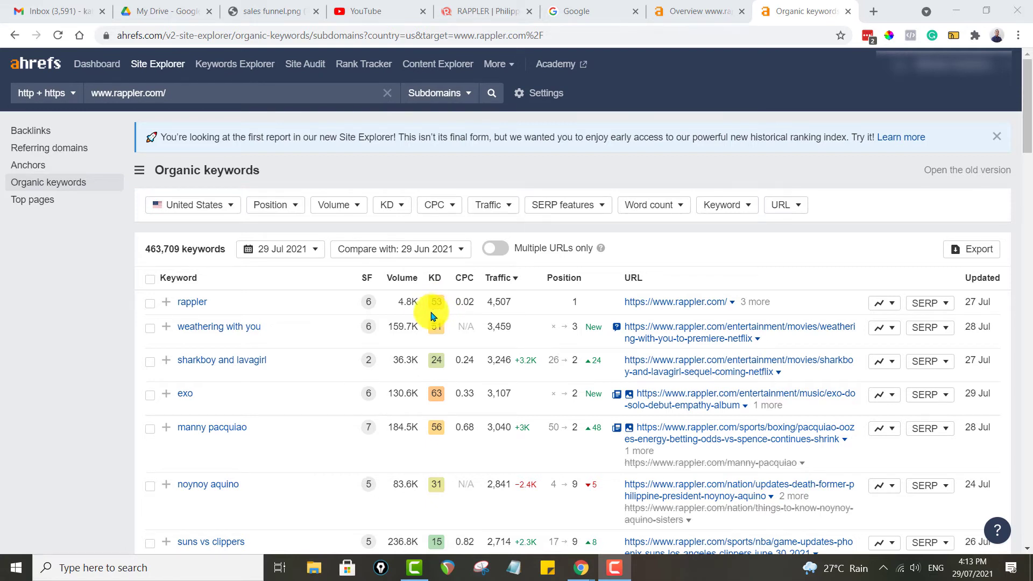
mouse_move(465, 287)
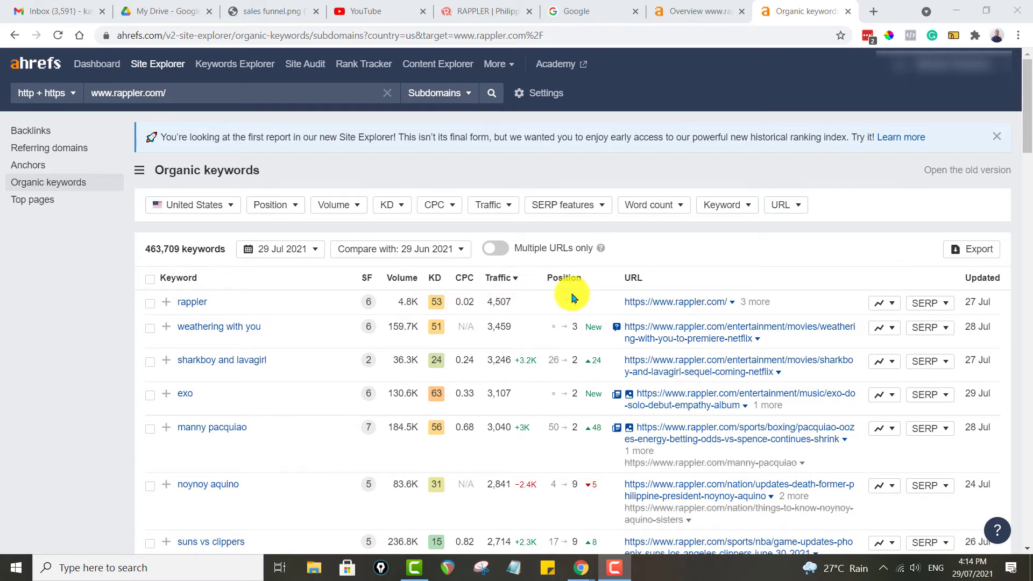
scroll(573, 387, down, 1)
scroll(573, 386, down, 2)
scroll(573, 385, up, 3)
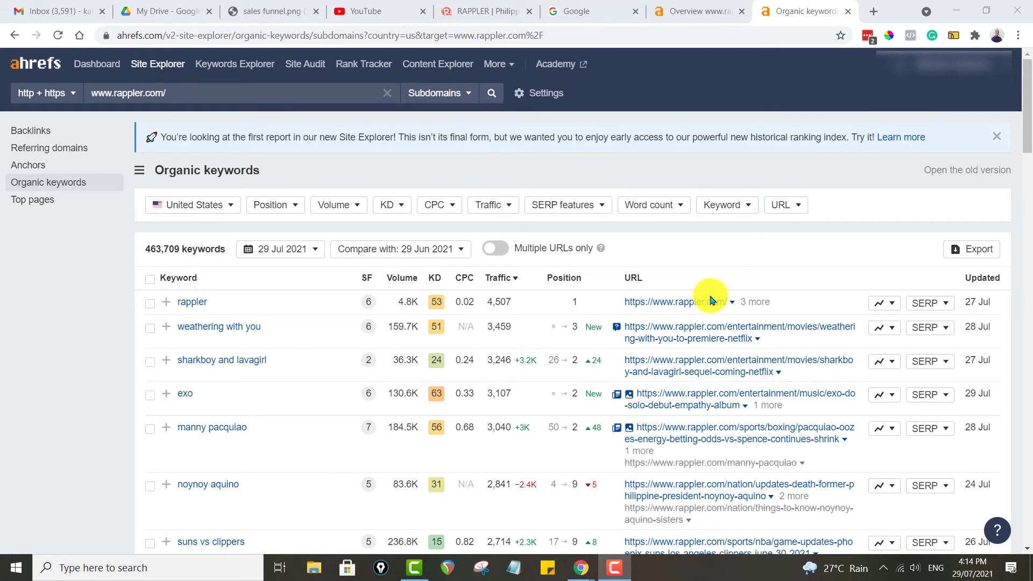
Open the Top pages report and examine the page list and the pages and traffic history chart
click(34, 200)
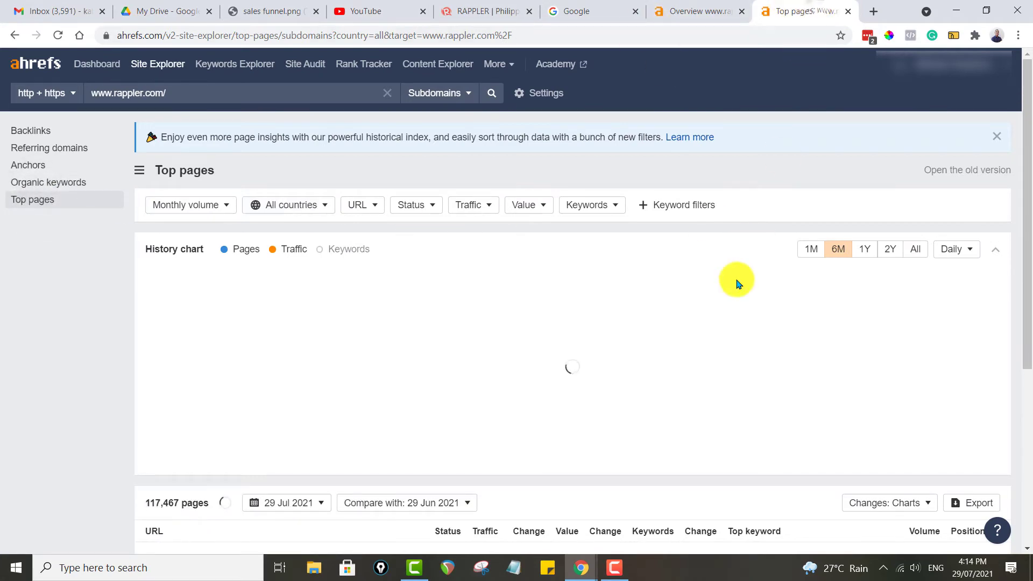
scroll(730, 310, down, 1)
scroll(767, 290, down, 4)
scroll(913, 323, up, 3)
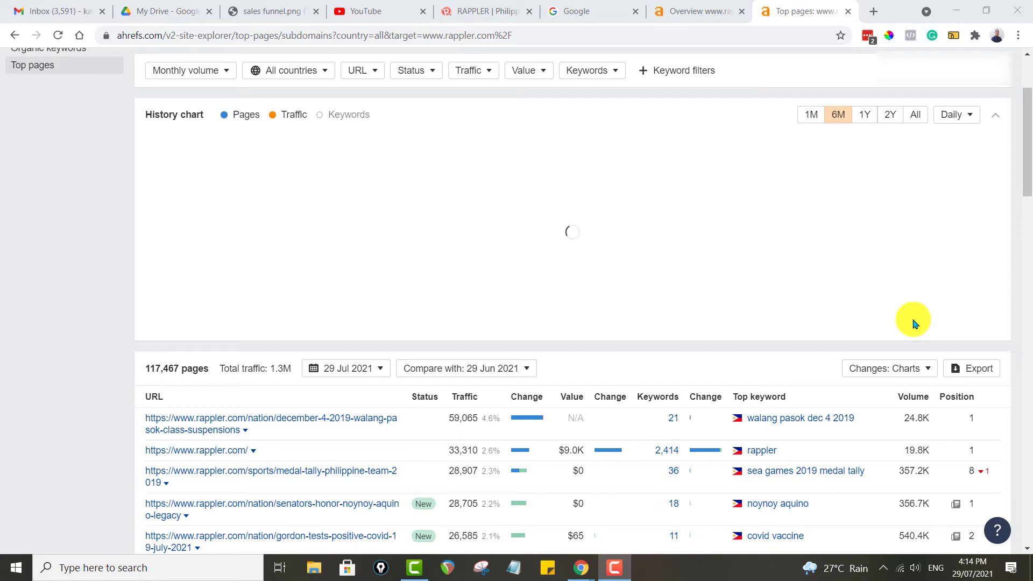
scroll(913, 446, up, 2)
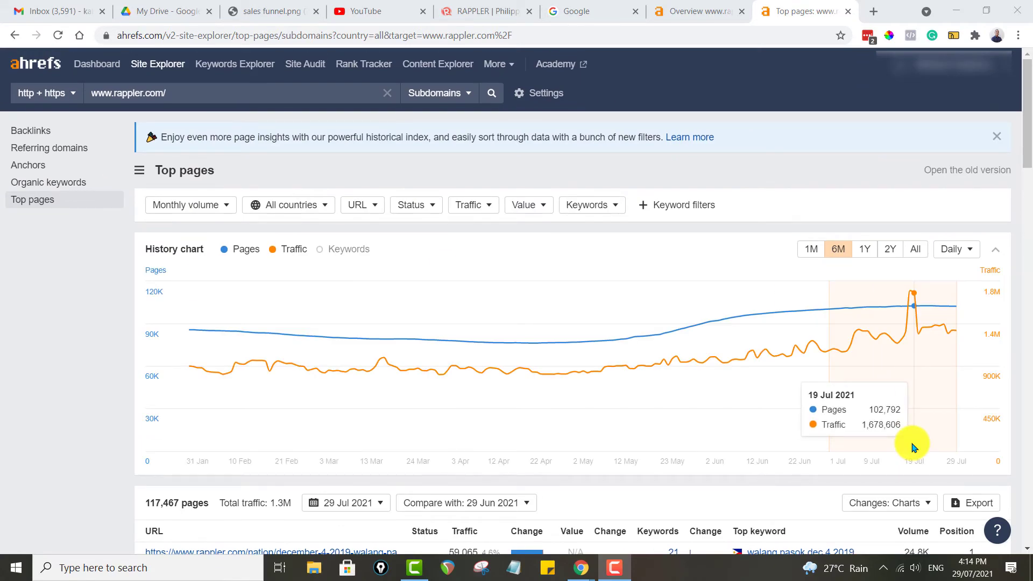
Return to the site's overview, open the organic search Top Pages report and examine its position filter and page list
key(ctrl+Page_Up)
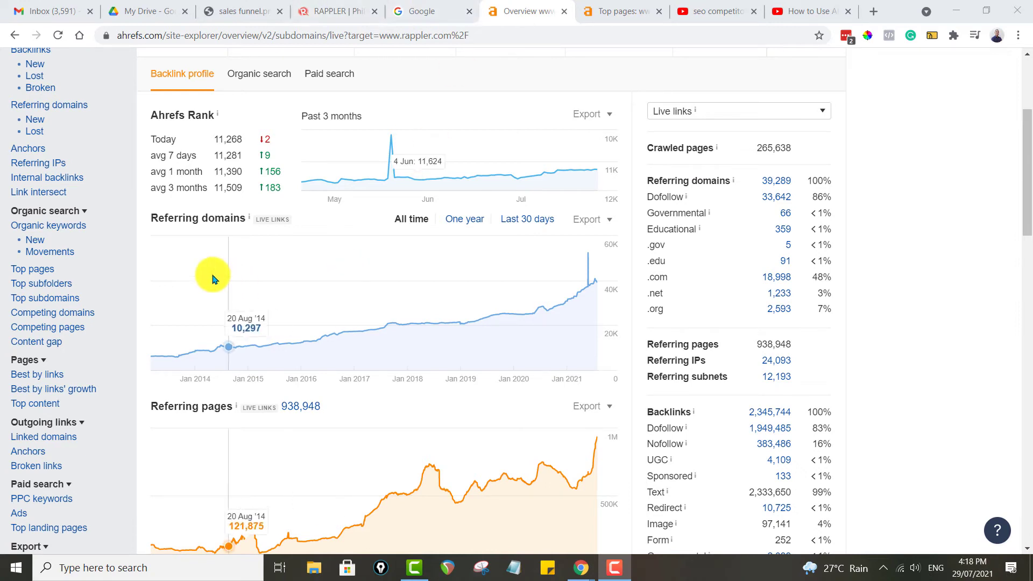
click(37, 269)
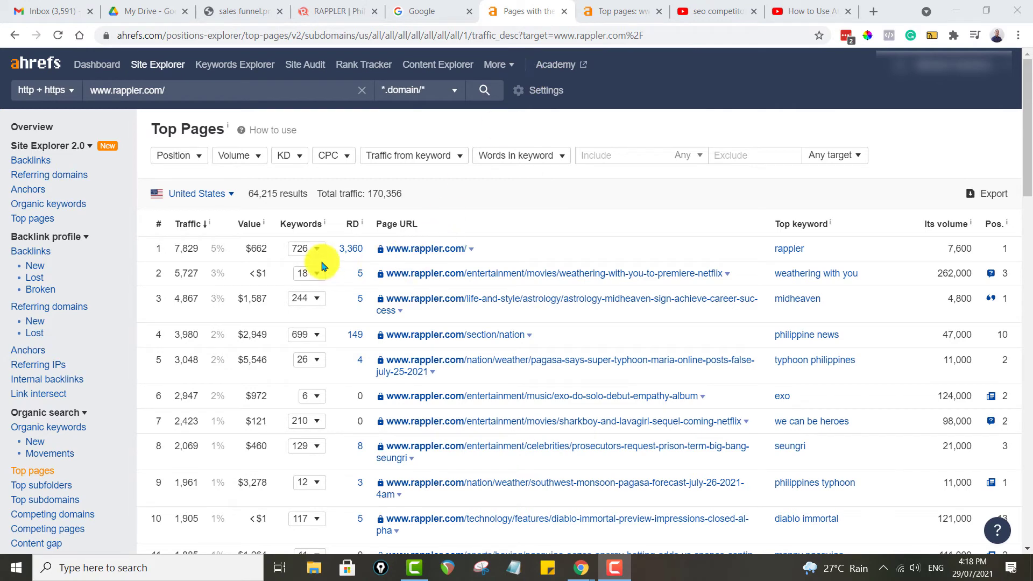
click(197, 161)
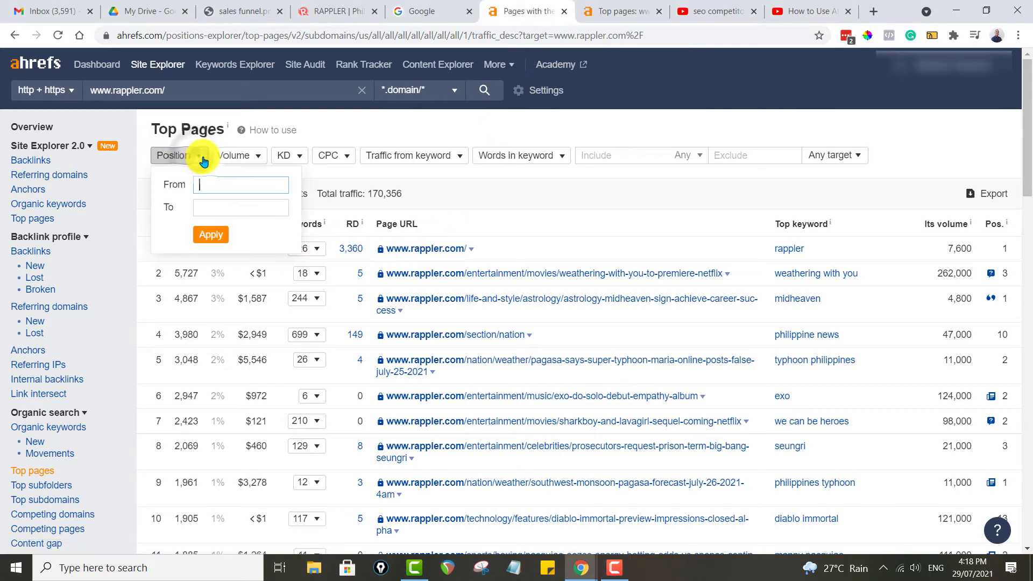
click(405, 183)
scroll(595, 277, down, 3)
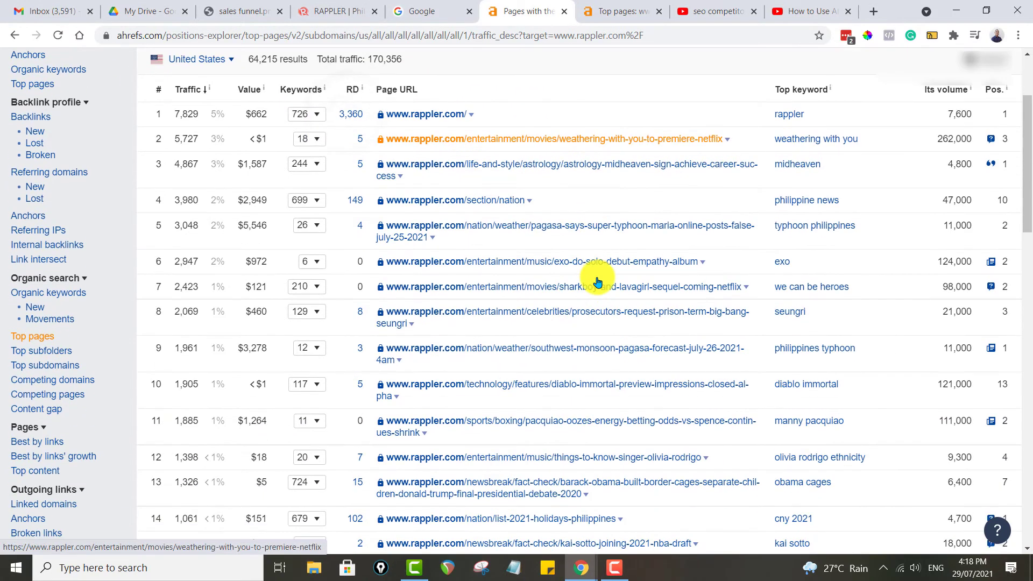
scroll(595, 276, up, 3)
key(ctrl+shift+Page_Down)
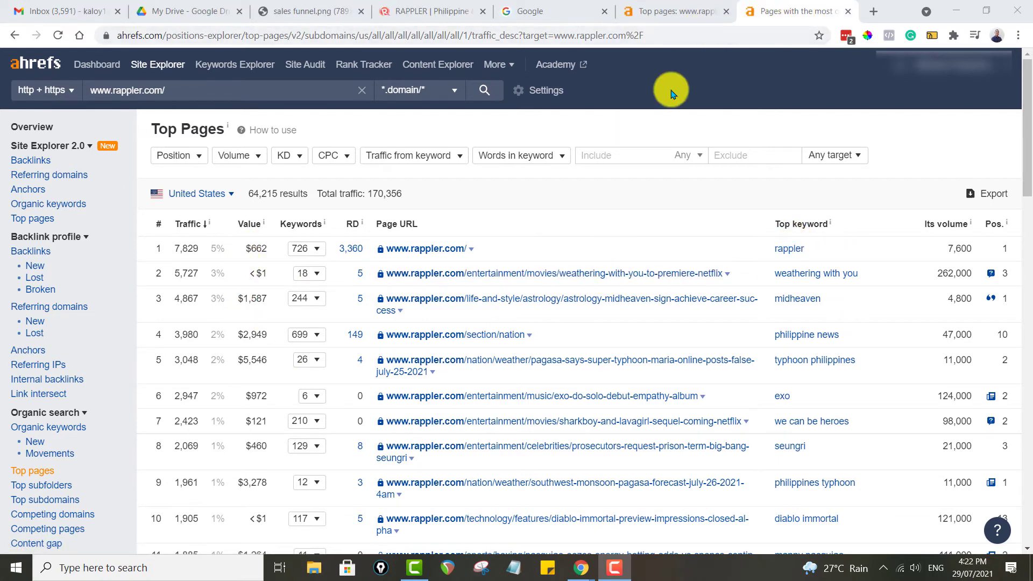
Filter the Top Pages report to the Philippines and examine each page's traffic, value, referring domains and top keyword
click(230, 194)
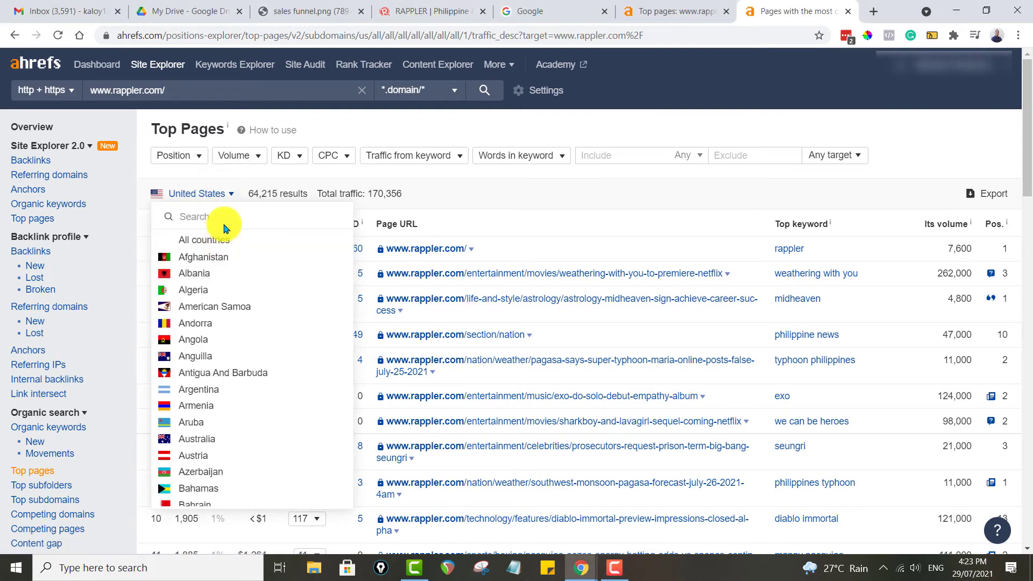
text(phil)
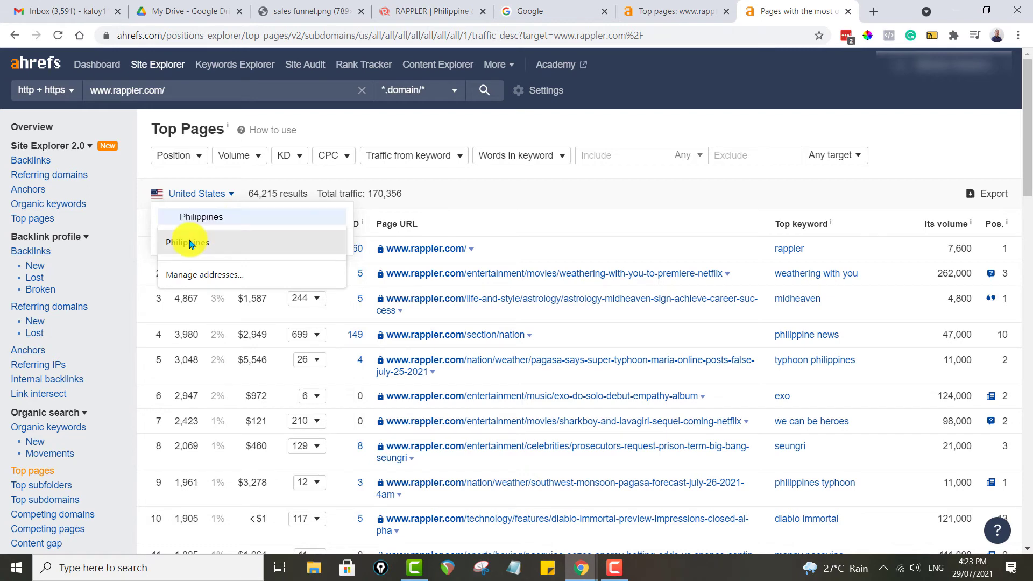
click(191, 242)
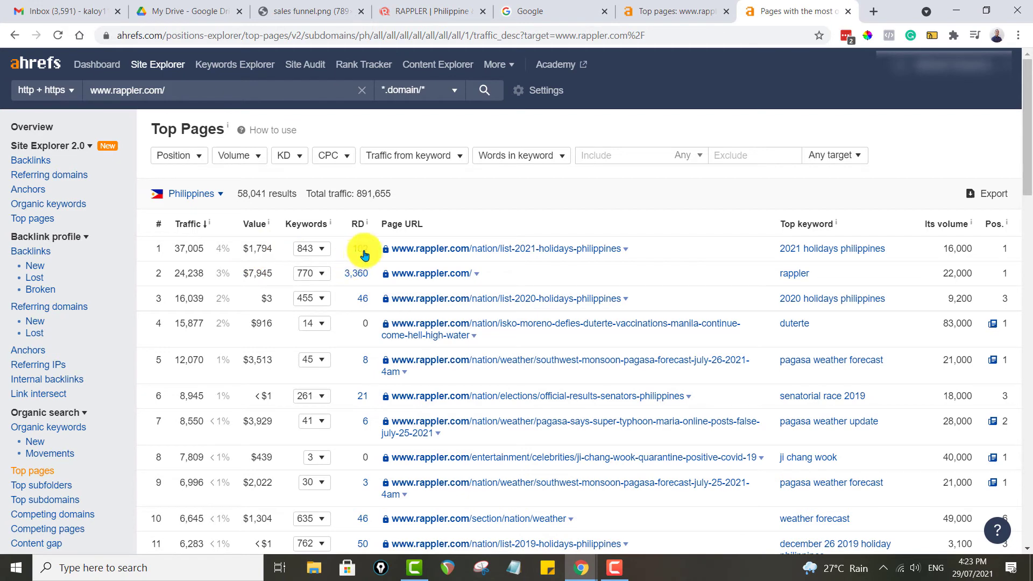
mouse_move(362, 225)
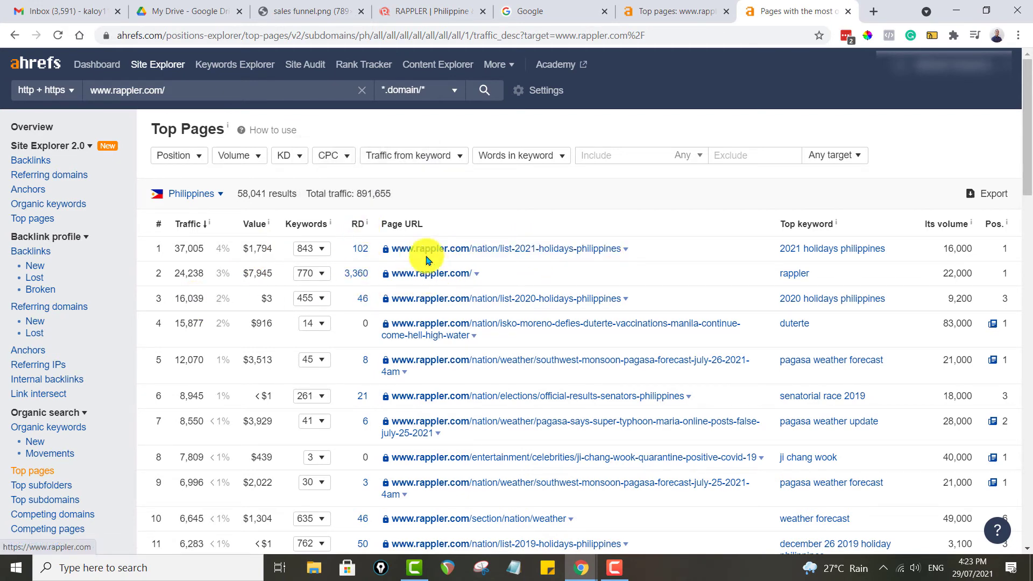
scroll(461, 345, down, 2)
scroll(466, 347, up, 1)
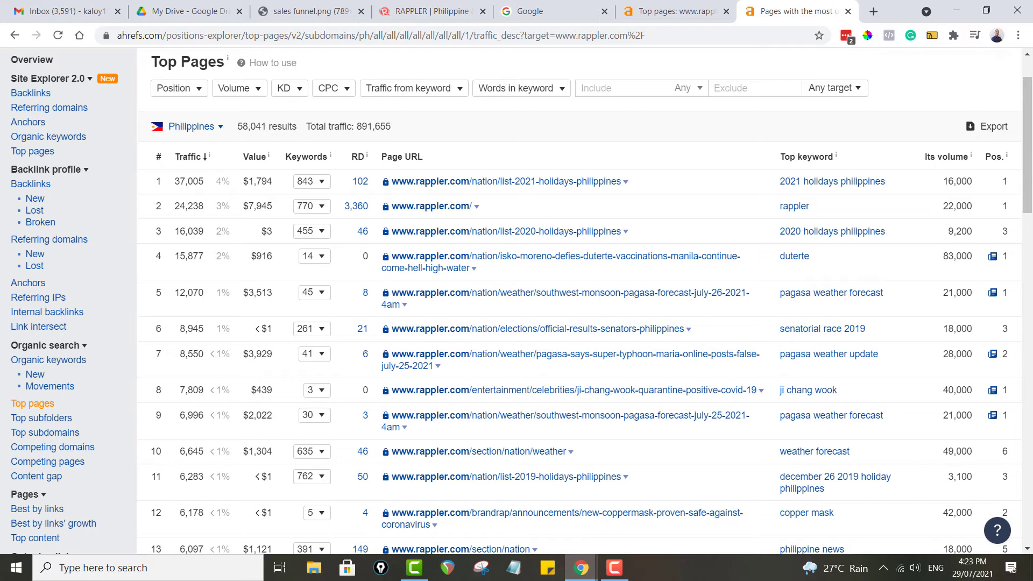
scroll(530, 285, down, 1)
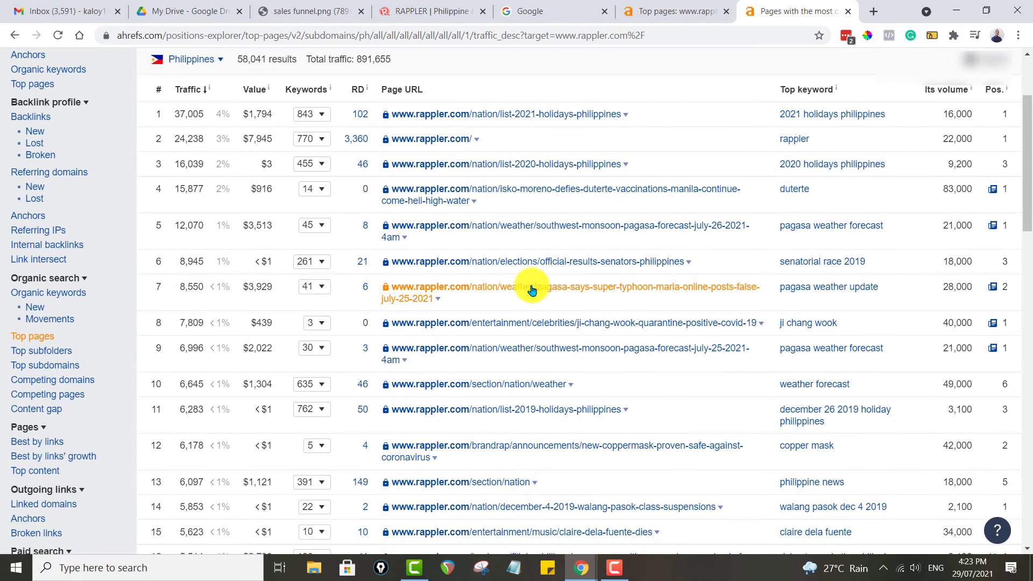
scroll(535, 293, up, 1)
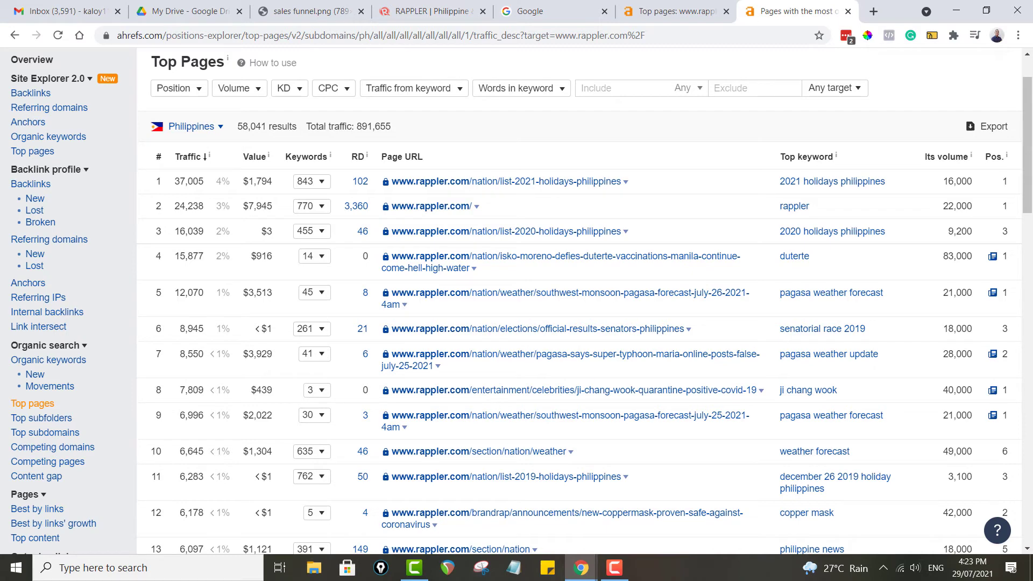
Open the Top Subfolders report and examine the subfolder paths and their top keywords
click(42, 418)
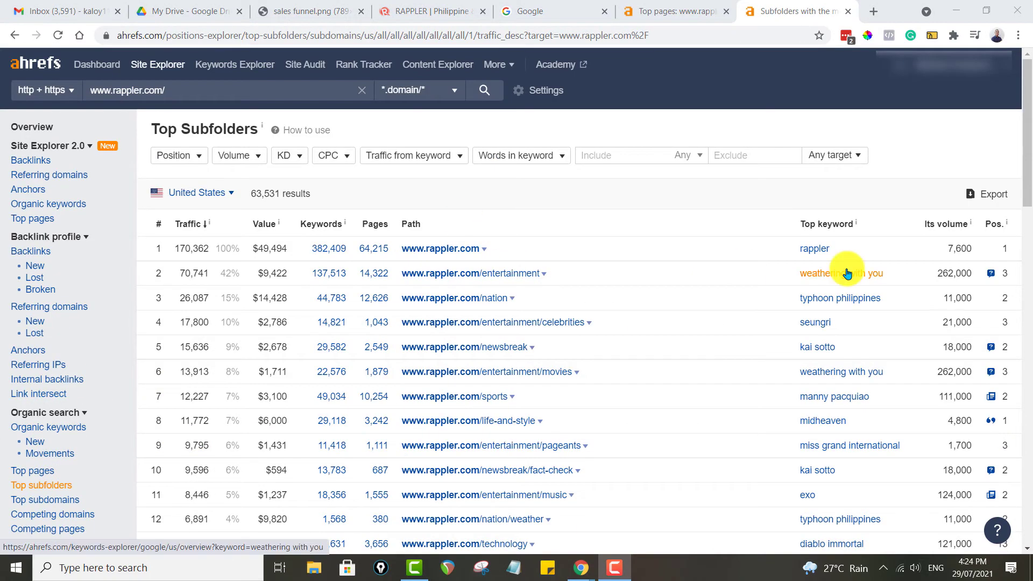
scroll(520, 388, down, 1)
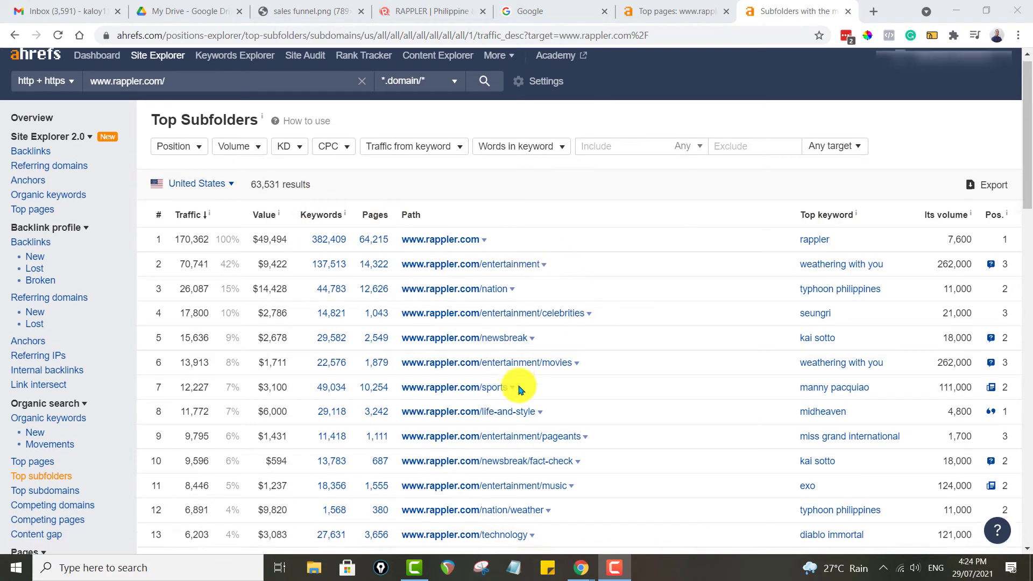
scroll(509, 398, down, 3)
scroll(463, 339, up, 3)
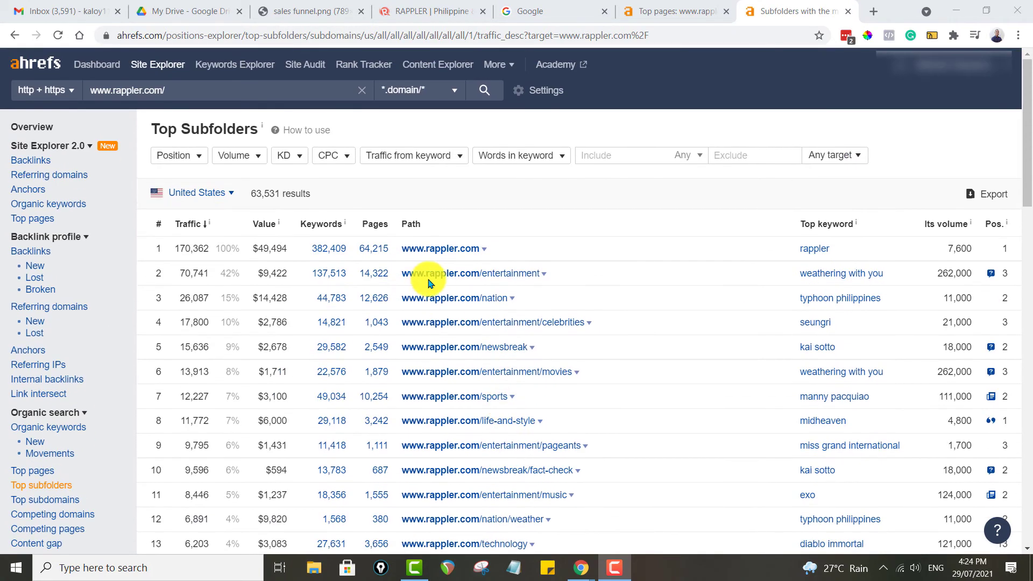
Set the Top Subfolders report to all countries and examine the listed paths, top keywords, volumes and positions
click(227, 199)
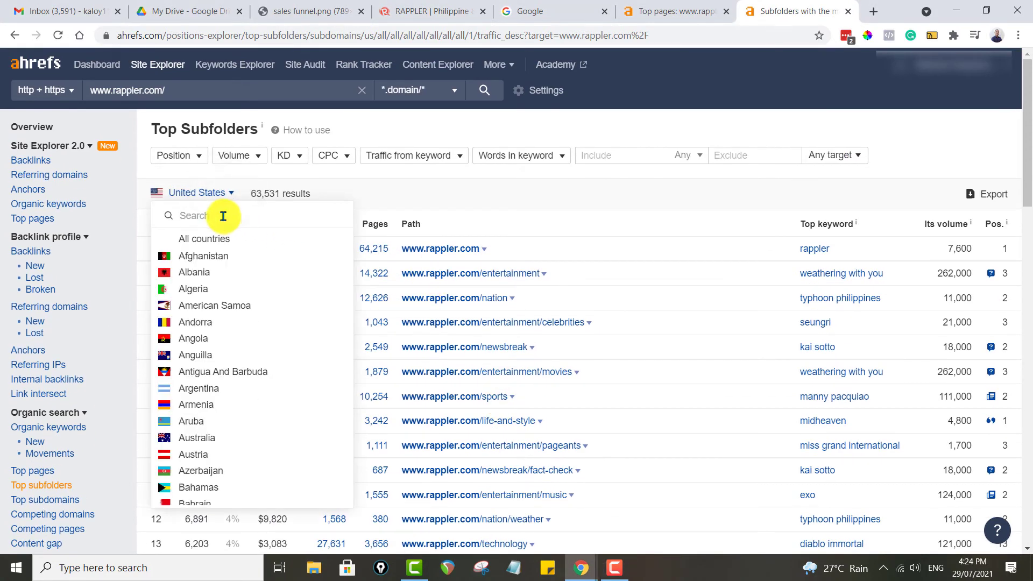
click(206, 238)
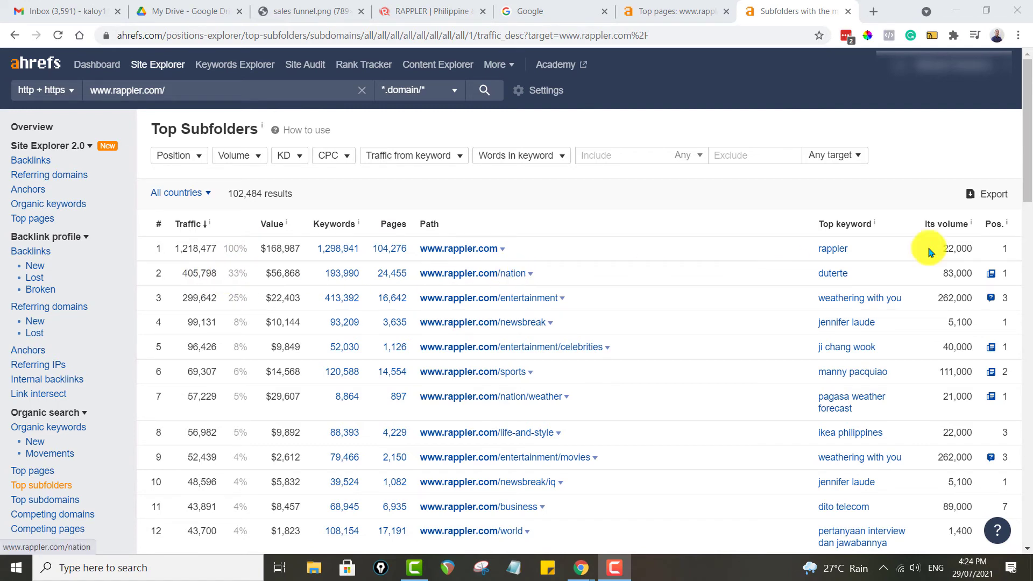
scroll(538, 307, down, 4)
scroll(592, 304, up, 1)
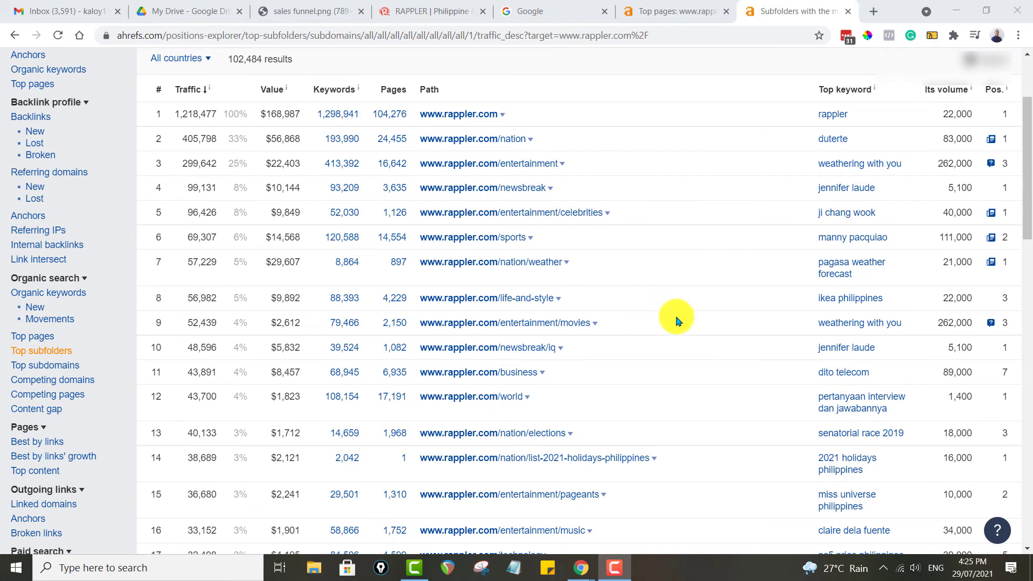
scroll(678, 318, up, 1)
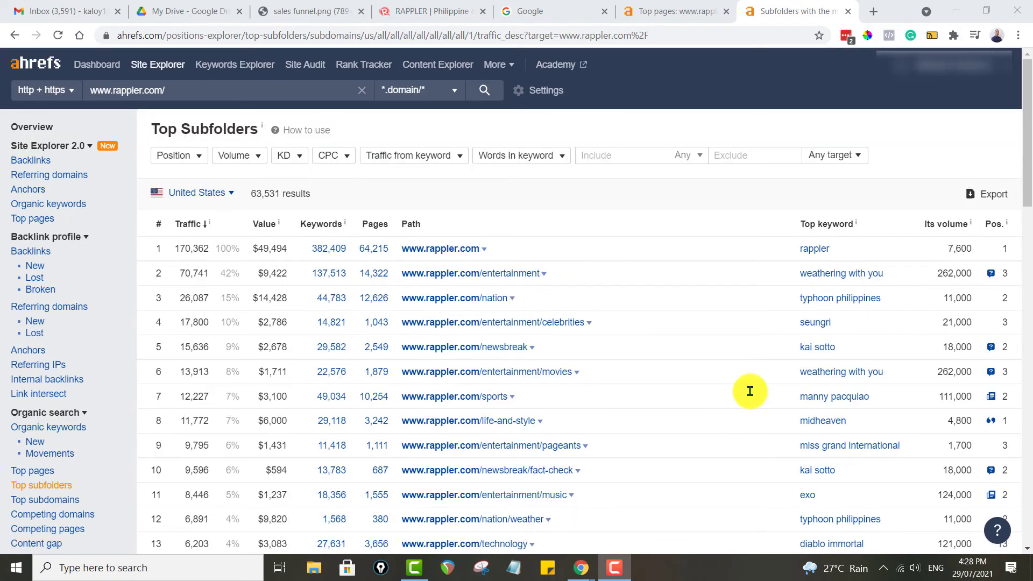
Return to Top Pages, open the referring domains of the weathering-with-you-to-premiere-netflix page and examine them and the link type options
click(33, 474)
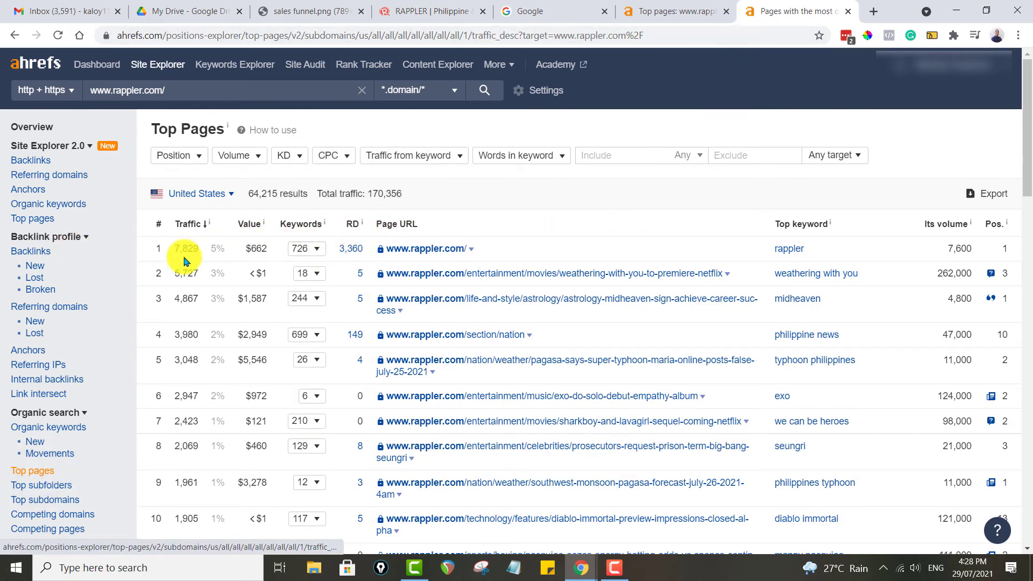
click(361, 275)
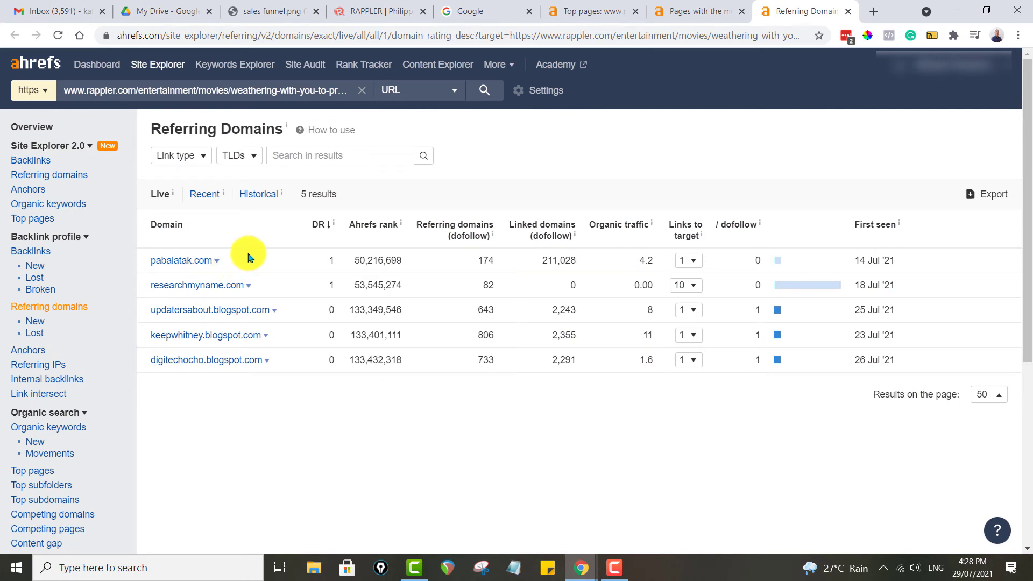
click(202, 157)
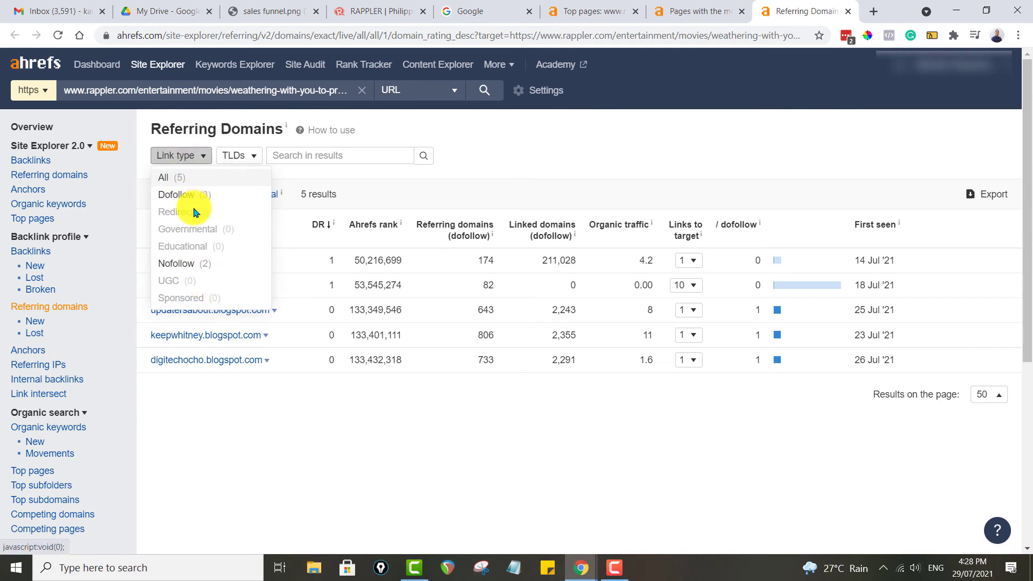
scroll(493, 381, down, 1)
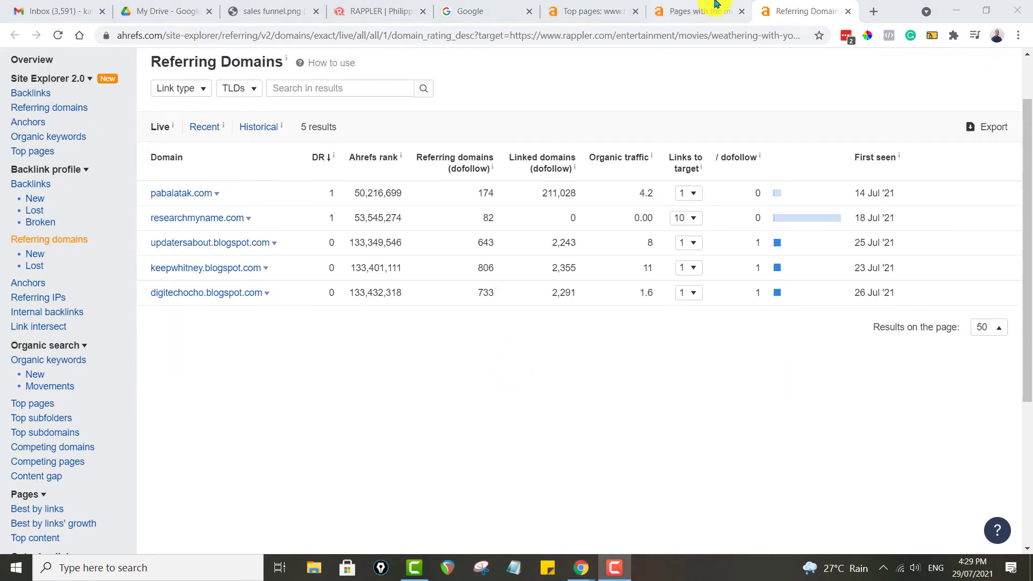
scroll(140, 415, down, 1)
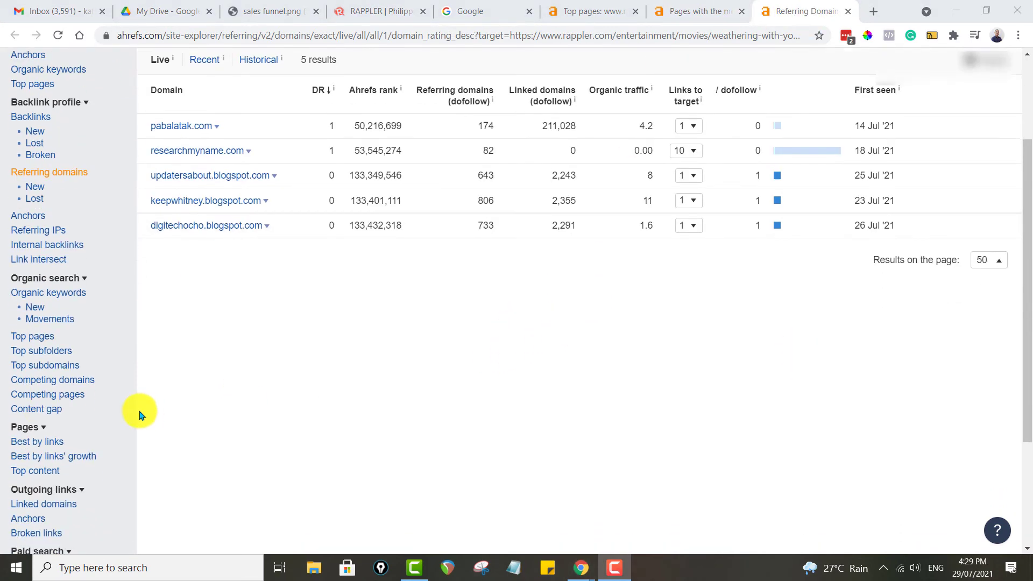
Open the Content Gap report for the weathering-with-you page and examine its target fields
click(39, 414)
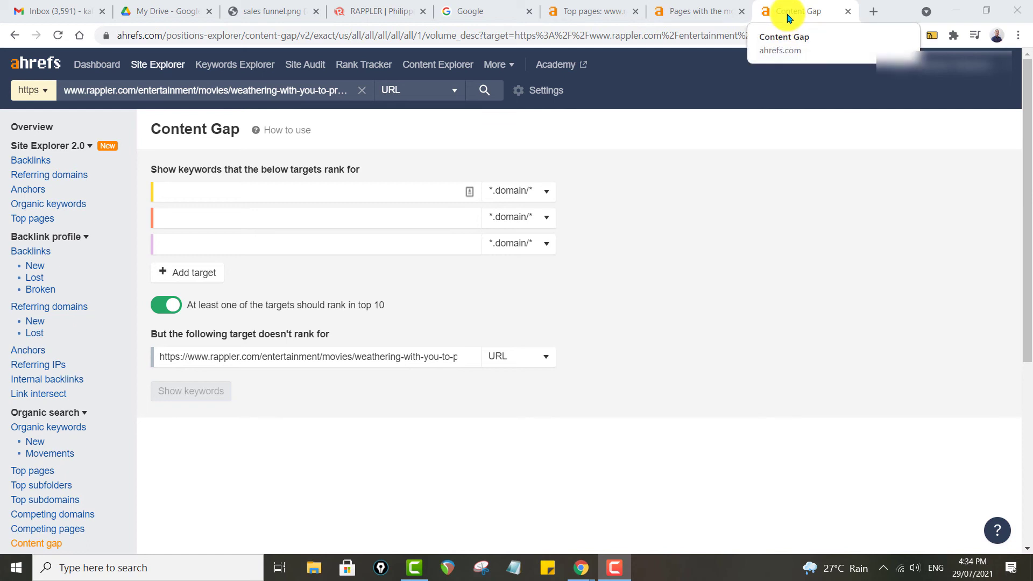
scroll(162, 393, down, 1)
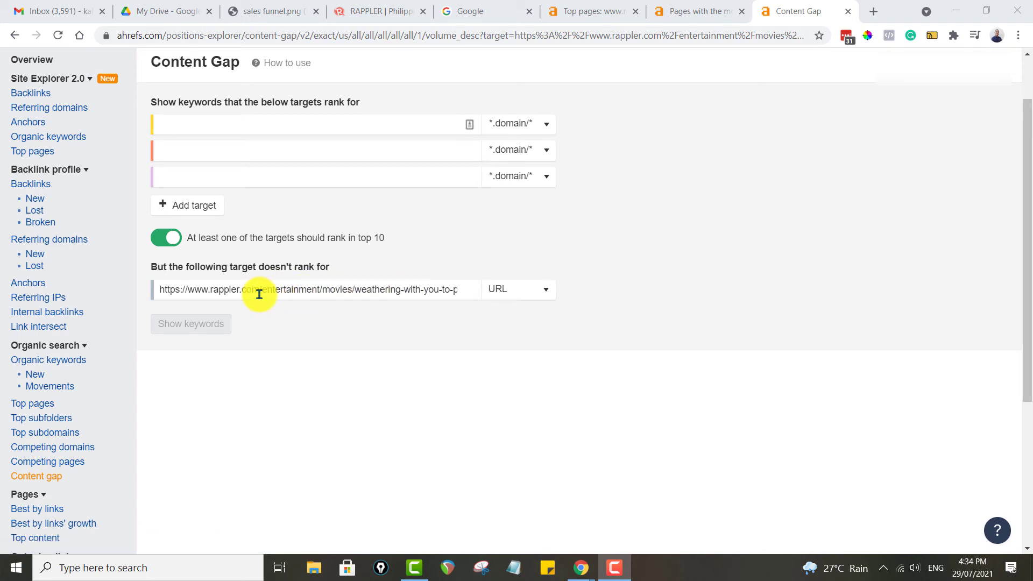
scroll(490, 379, up, 1)
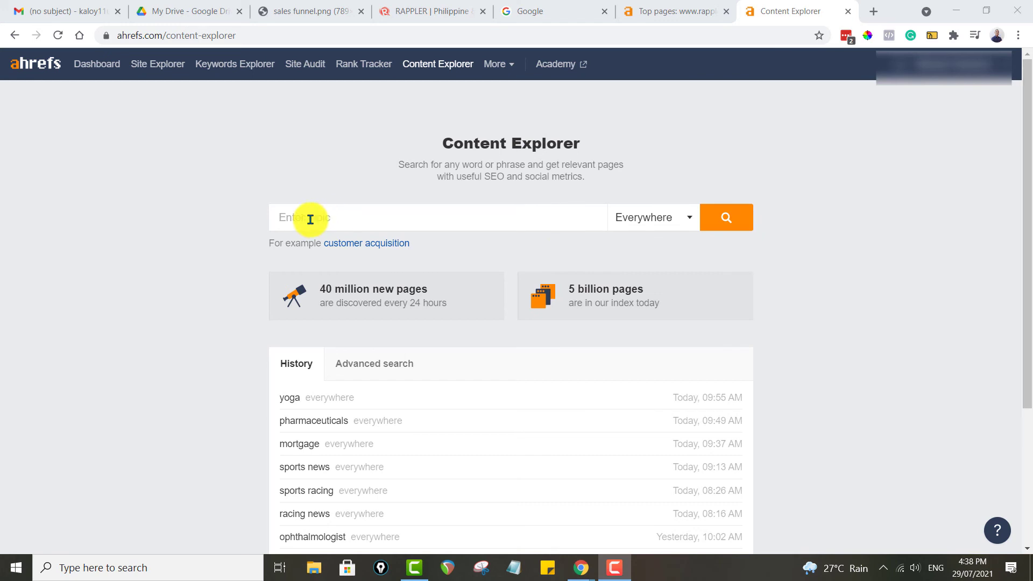
Examine Content Explorer's topic search and search history, and return to the site's Top pages report
scroll(243, 316, down, 1)
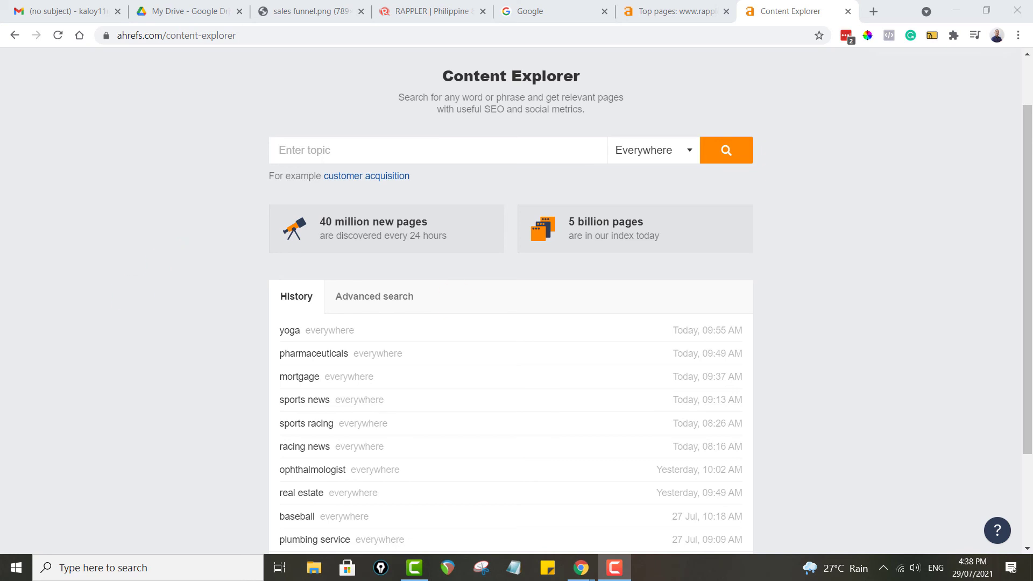
scroll(906, 272, up, 2)
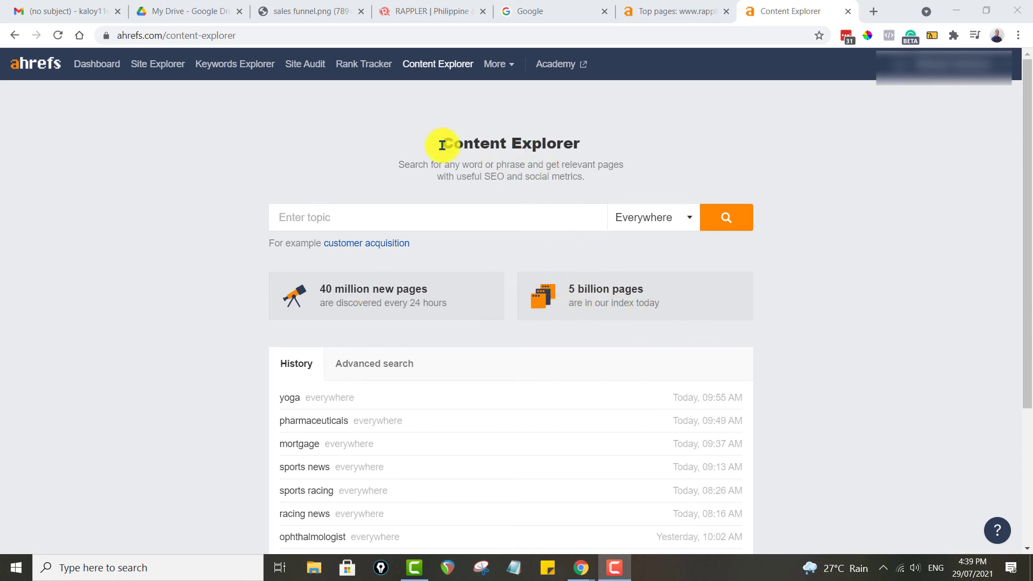
drag(440, 143, 628, 143)
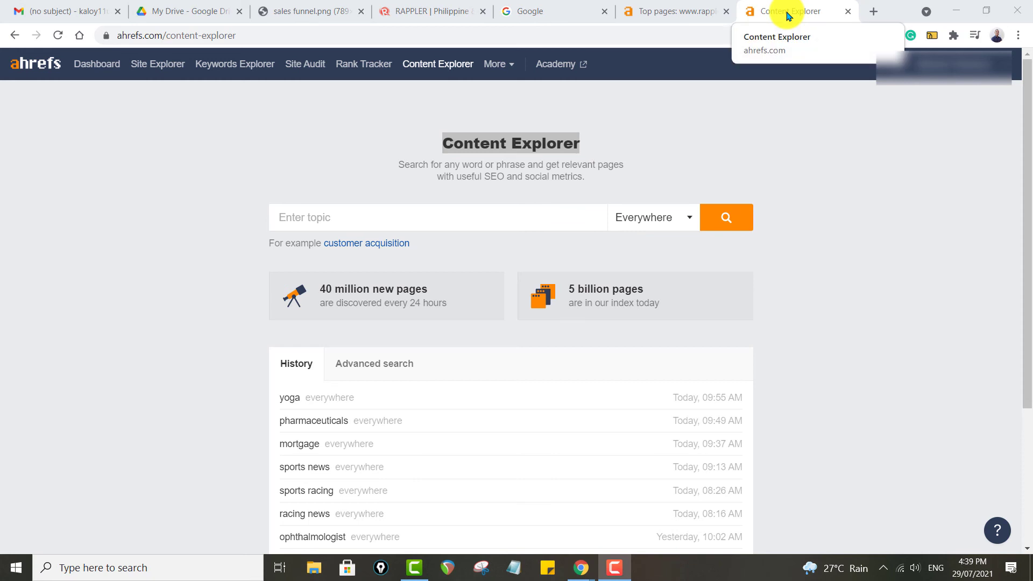
click(678, 13)
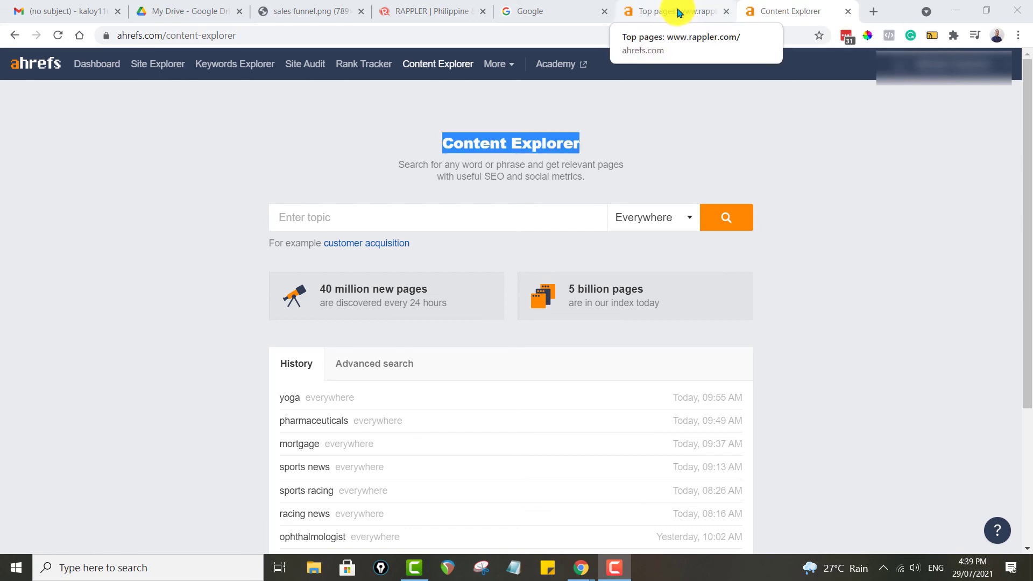
scroll(823, 210, up, 2)
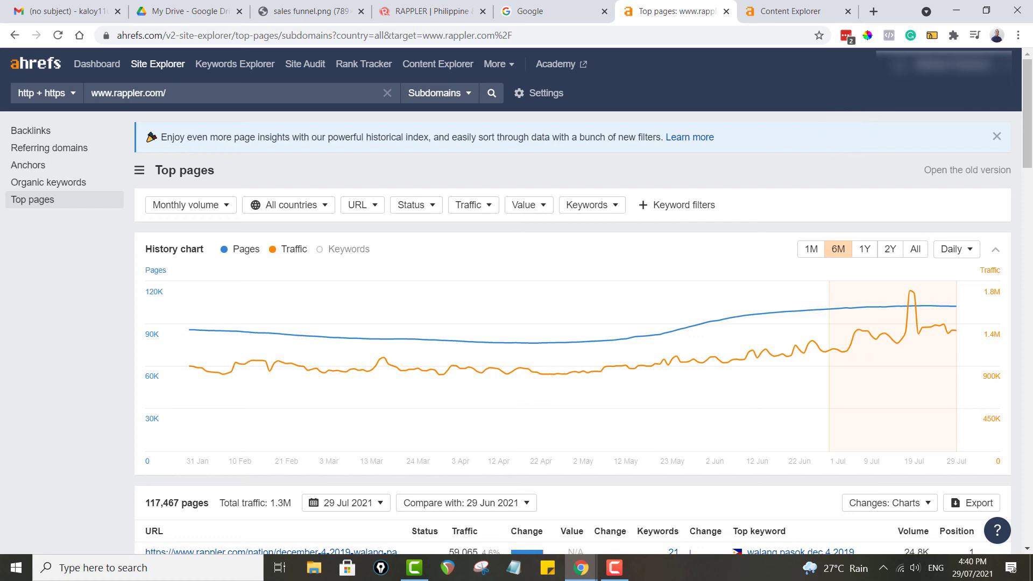
Switch to the Google page, open the browser's extension manager and locate the Keyword Surfer extension
key(ctrl+shift+Tab)
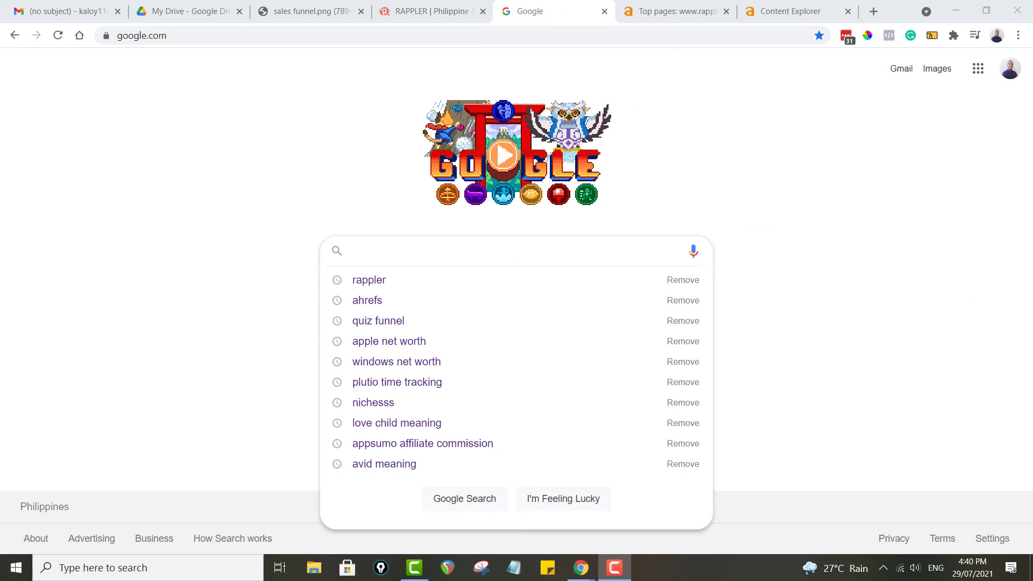
click(954, 36)
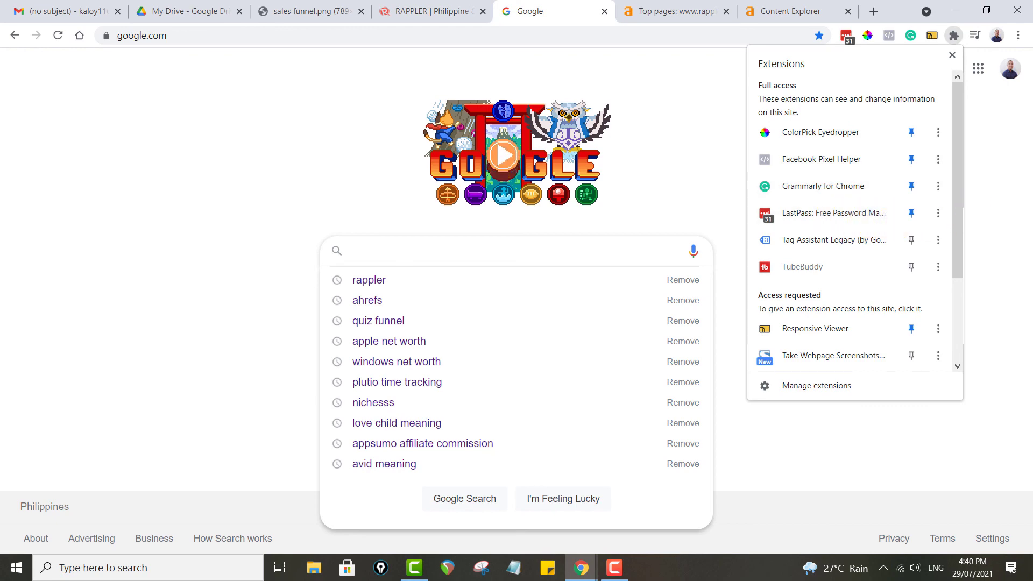
click(816, 385)
scroll(549, 321, down, 3)
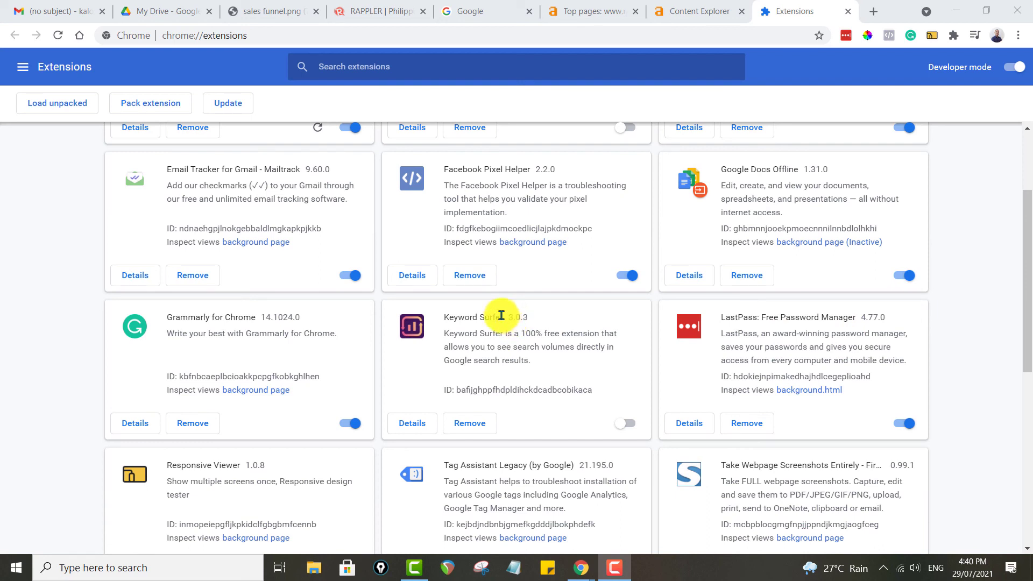
drag(503, 319, 442, 322)
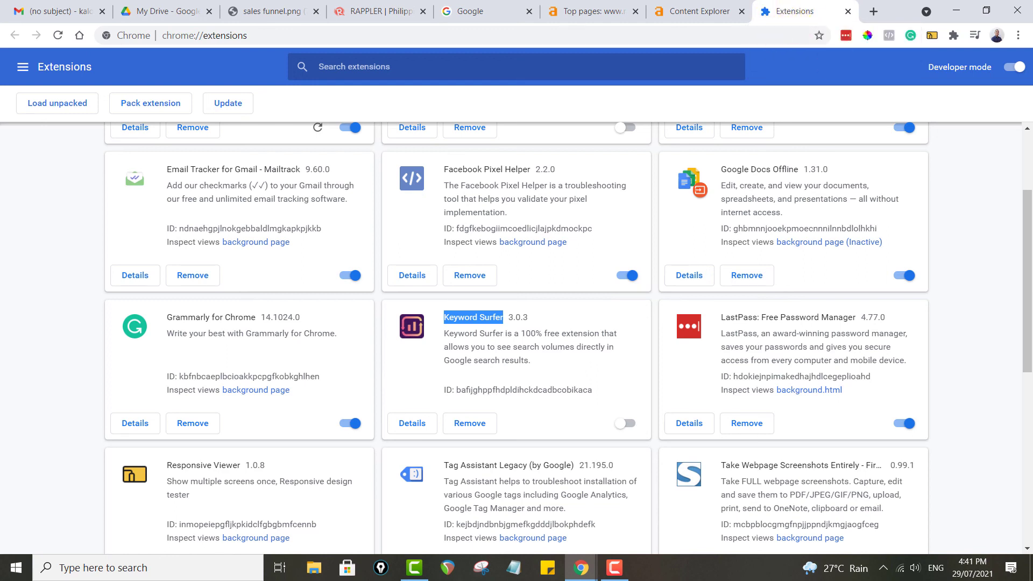
Search Google for "samsung s21" in a new browser tab and return to the site's Top pages report
click(872, 11)
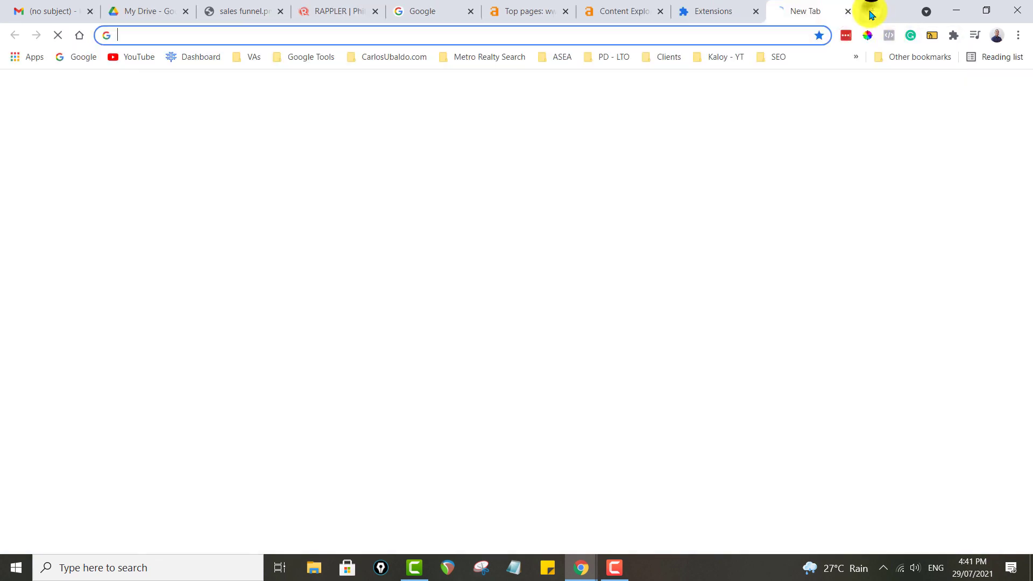
click(82, 59)
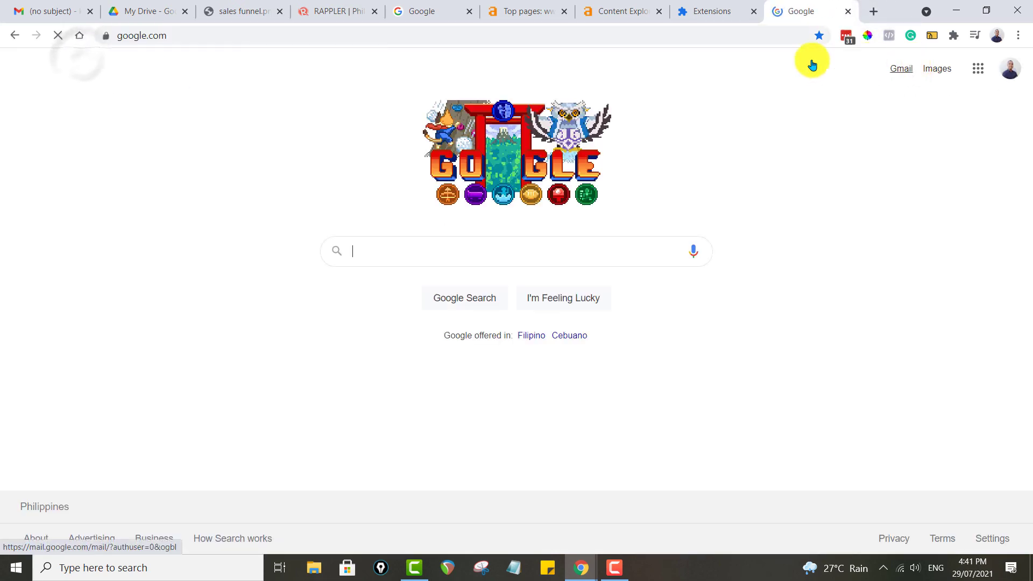
click(704, 15)
click(798, 15)
click(527, 252)
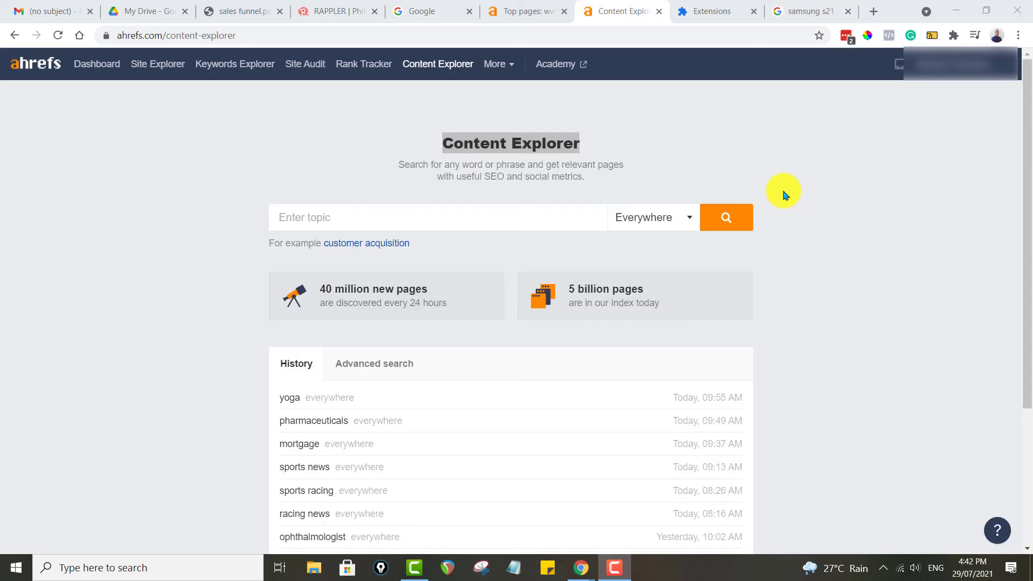
click(544, 11)
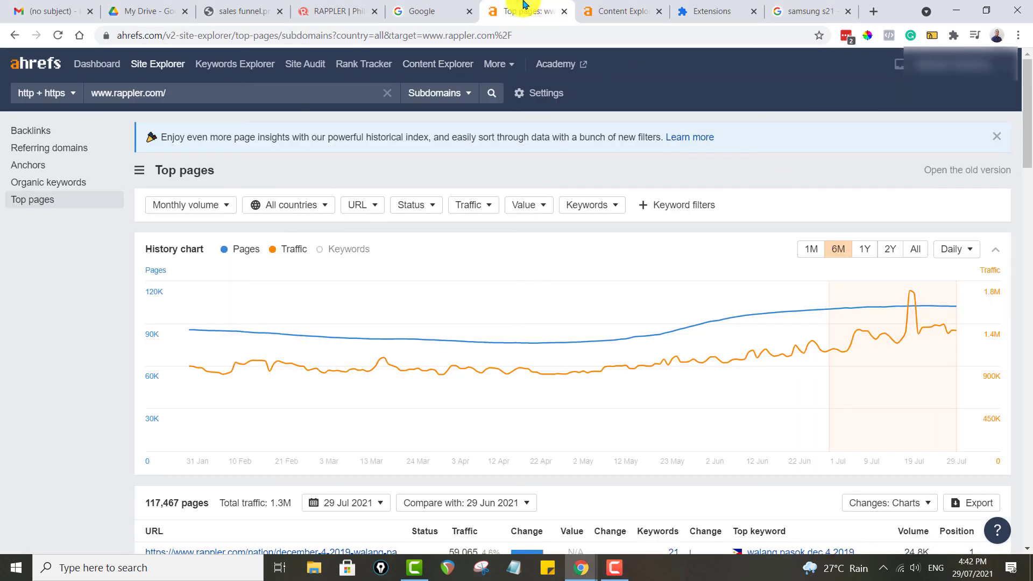